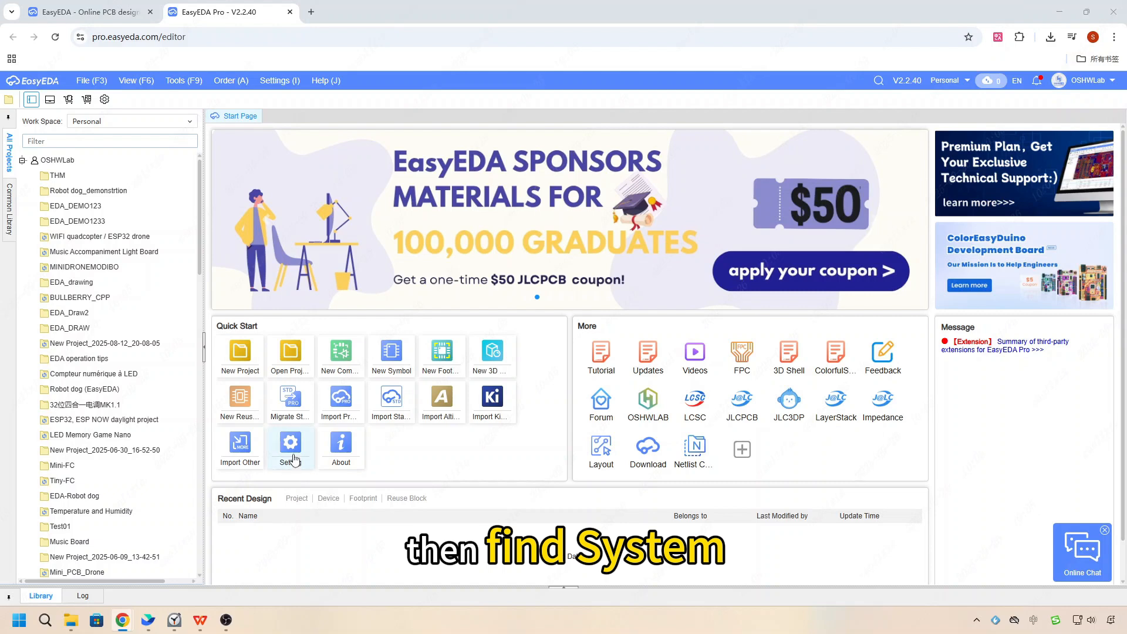
# Open the system's category settings and look through the symbol and 3D model categories, returning to the device categories
pyautogui.click(290, 449)
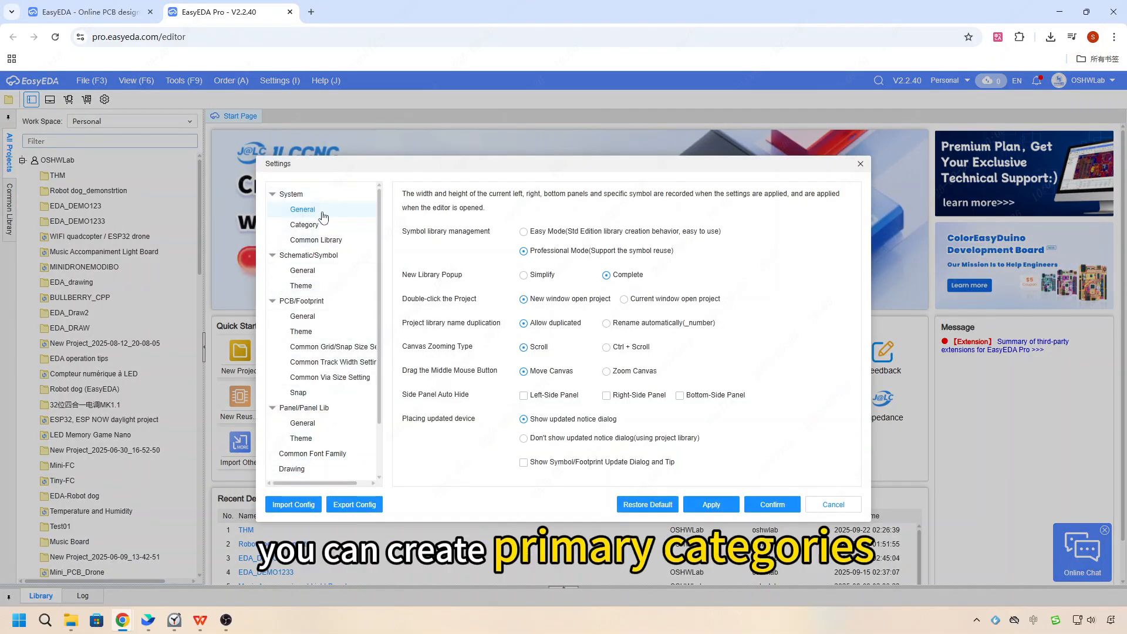
pyautogui.click(304, 225)
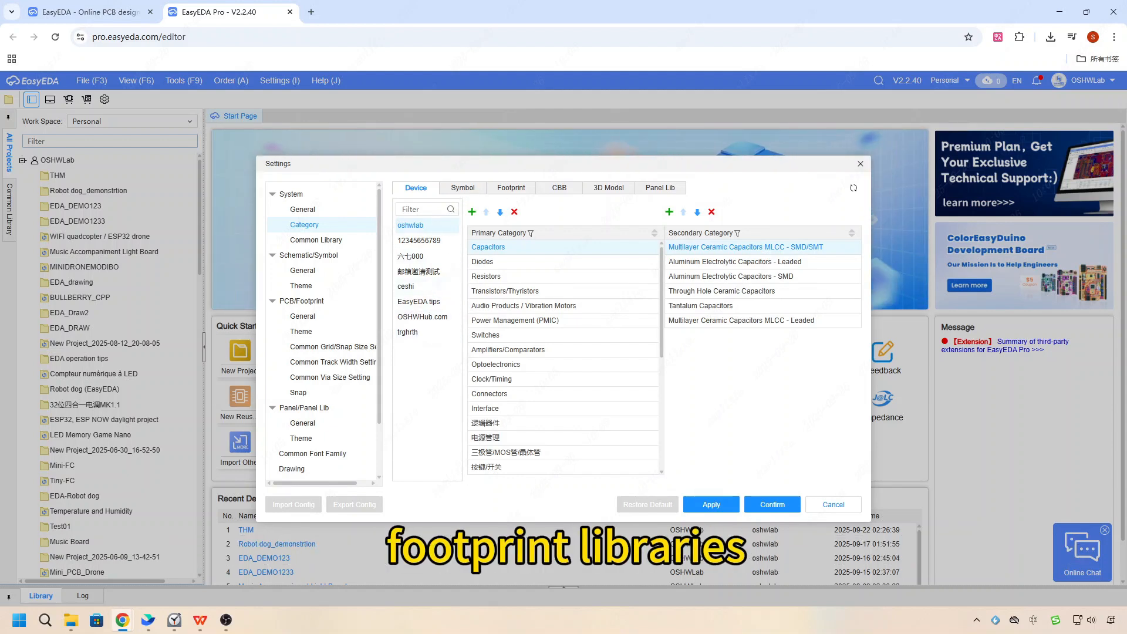
pyautogui.click(510, 187)
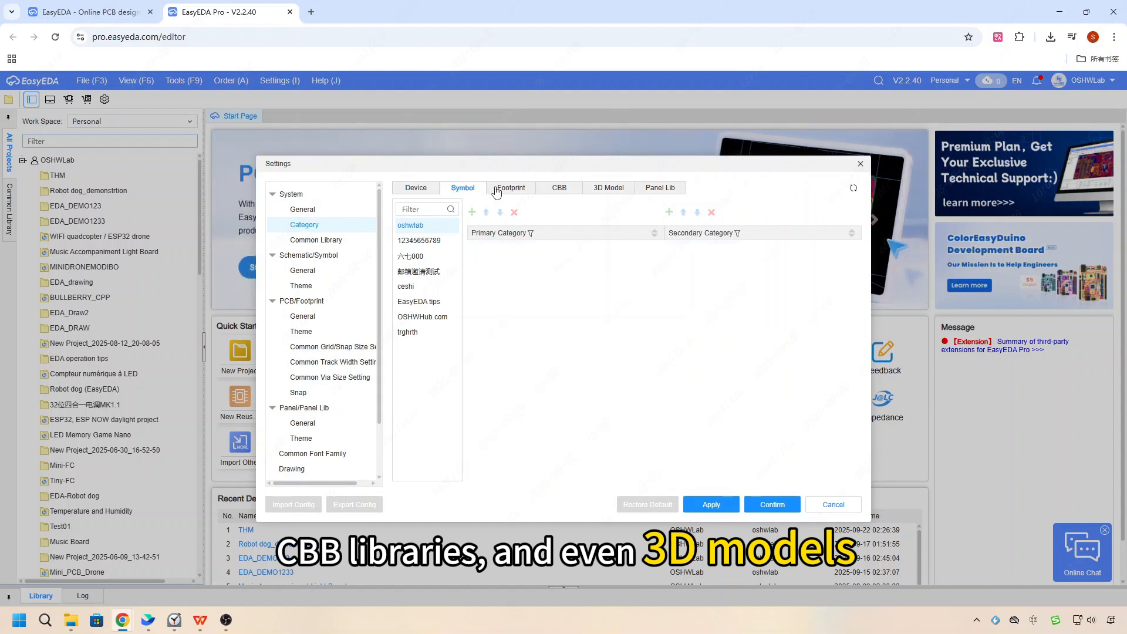
pyautogui.click(610, 191)
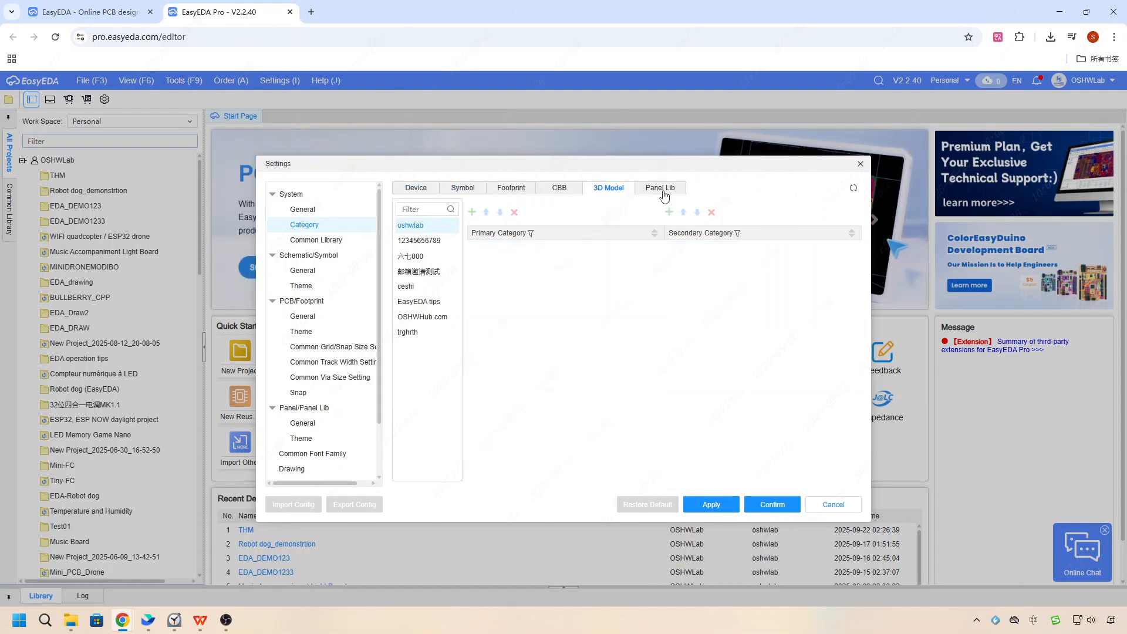
pyautogui.click(417, 188)
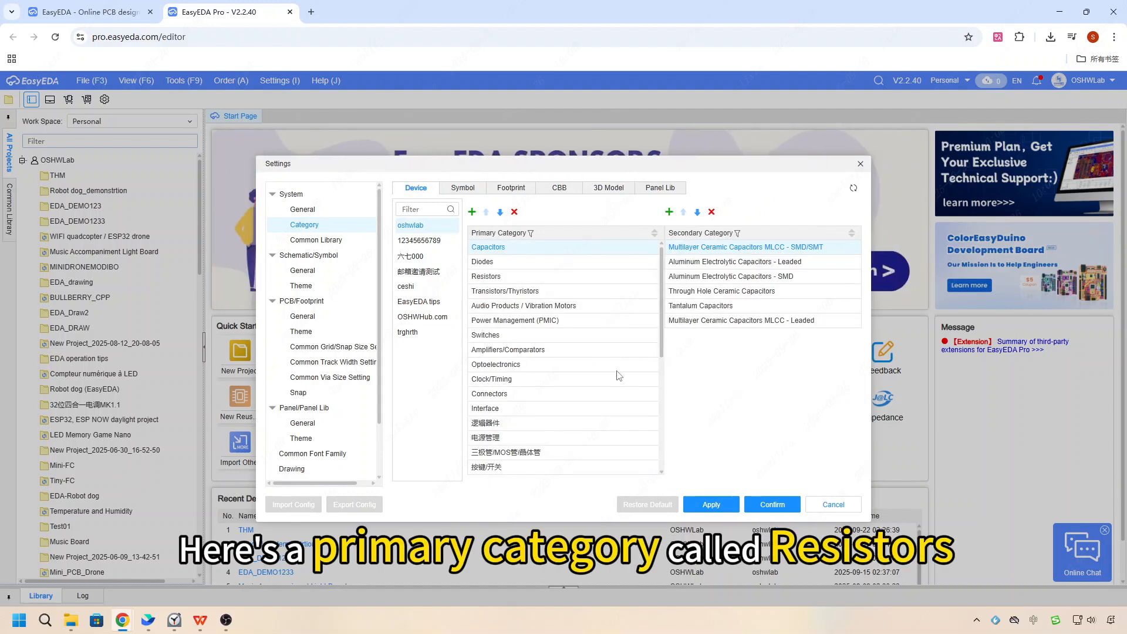
# Add a secondary category named 0603 under the Resistors primary category for devices
pyautogui.click(528, 275)
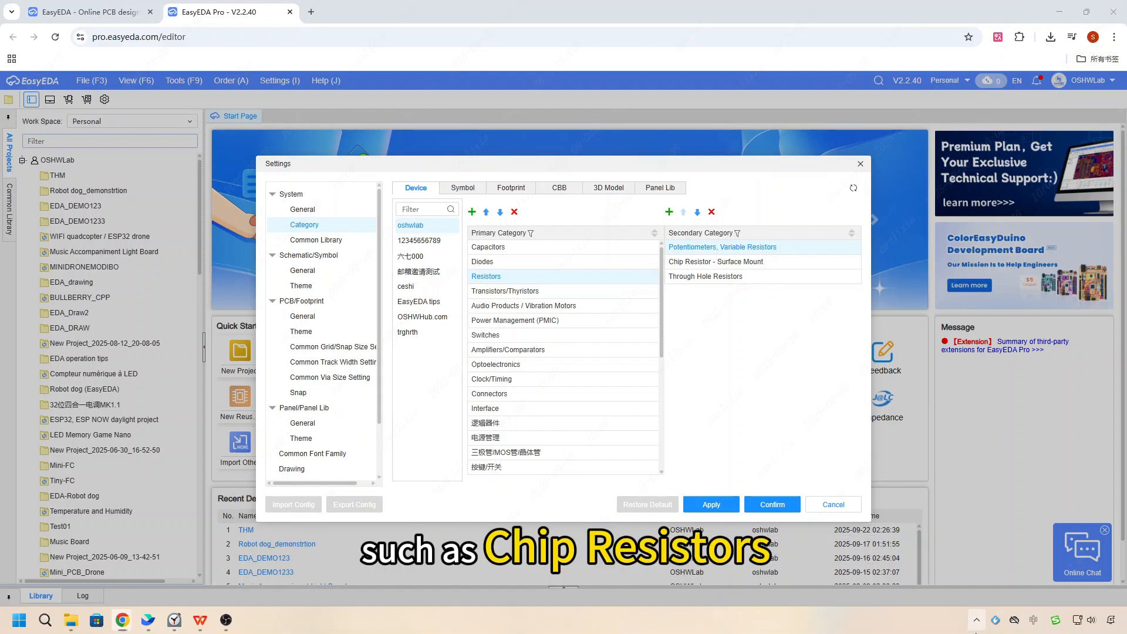
pyautogui.click(976, 620)
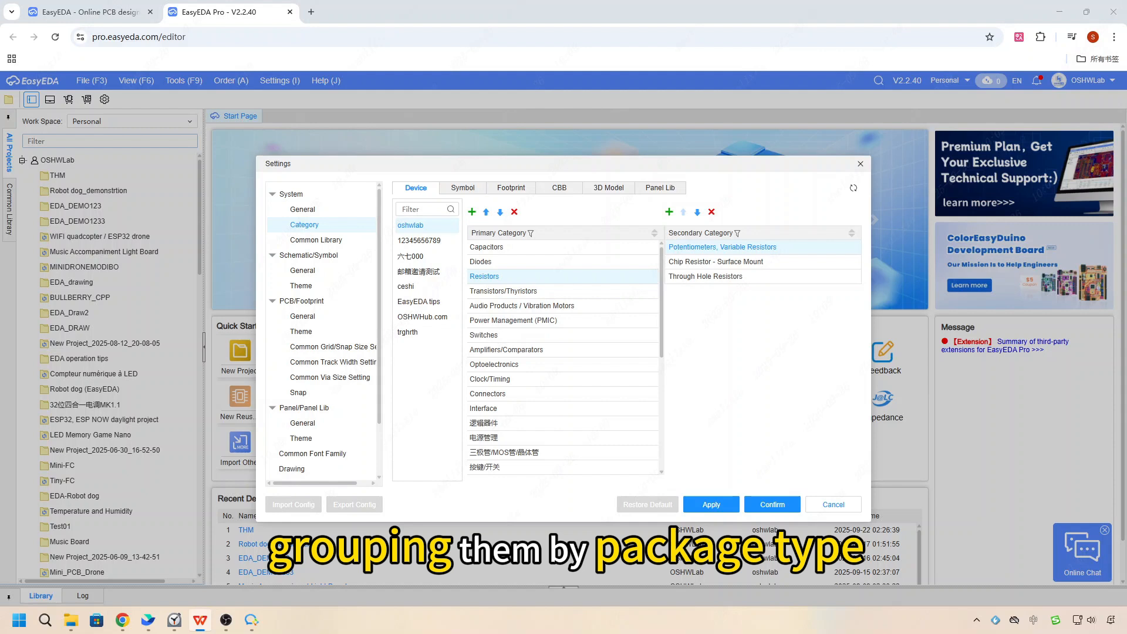
pyautogui.click(669, 212)
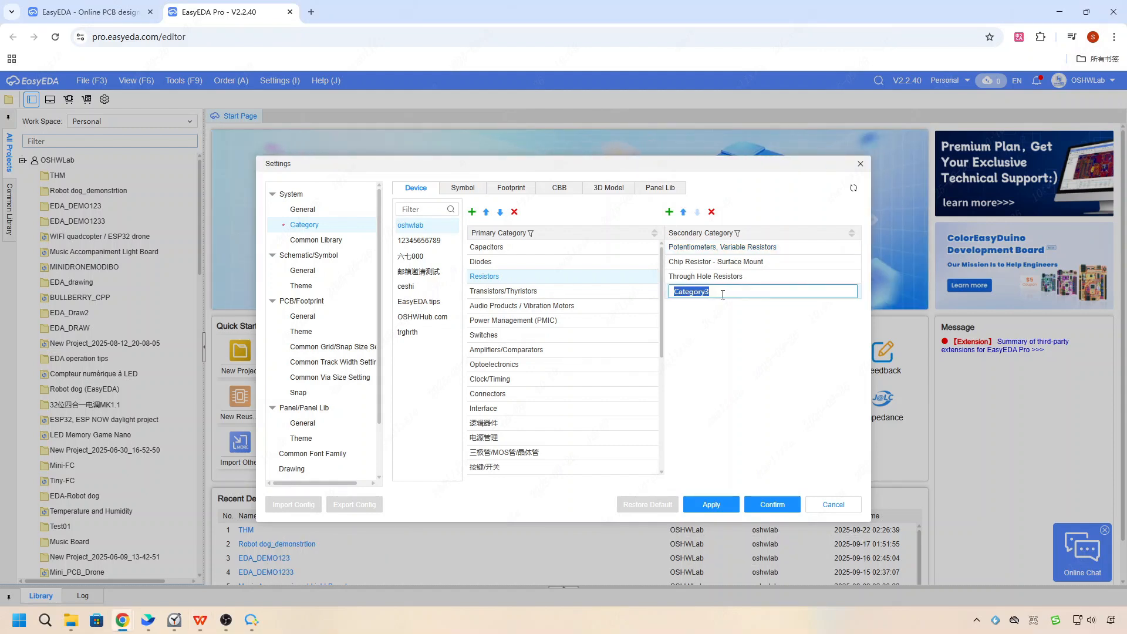
pyautogui.write('0603')
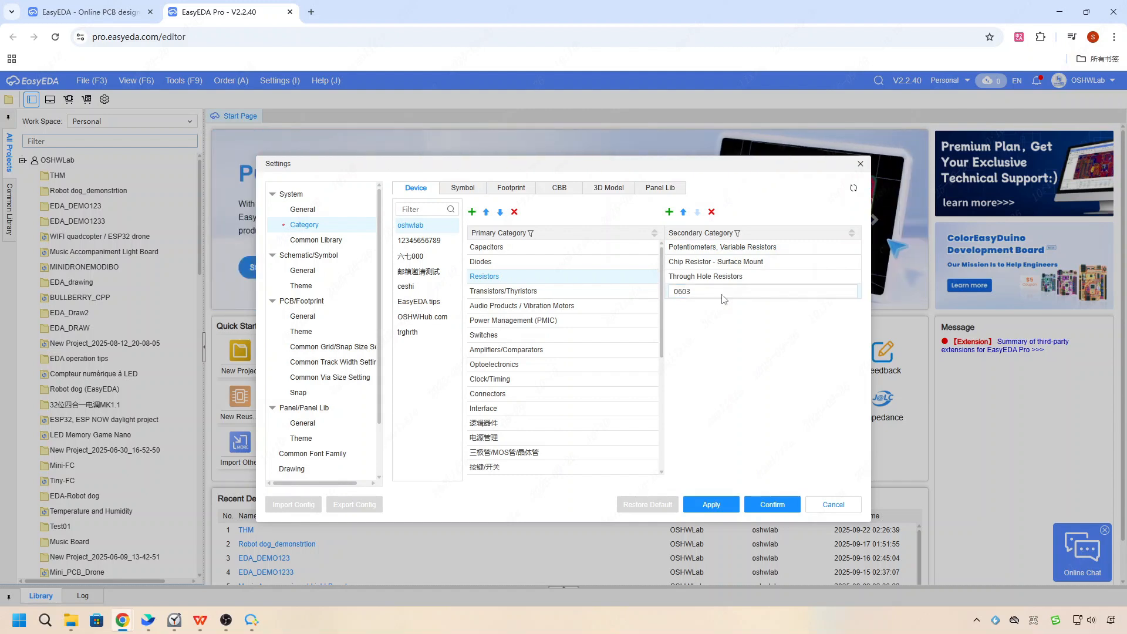
pyautogui.press('Return')
# Add a secondary category named 0805 under Resistors and save the category settings
pyautogui.click(668, 211)
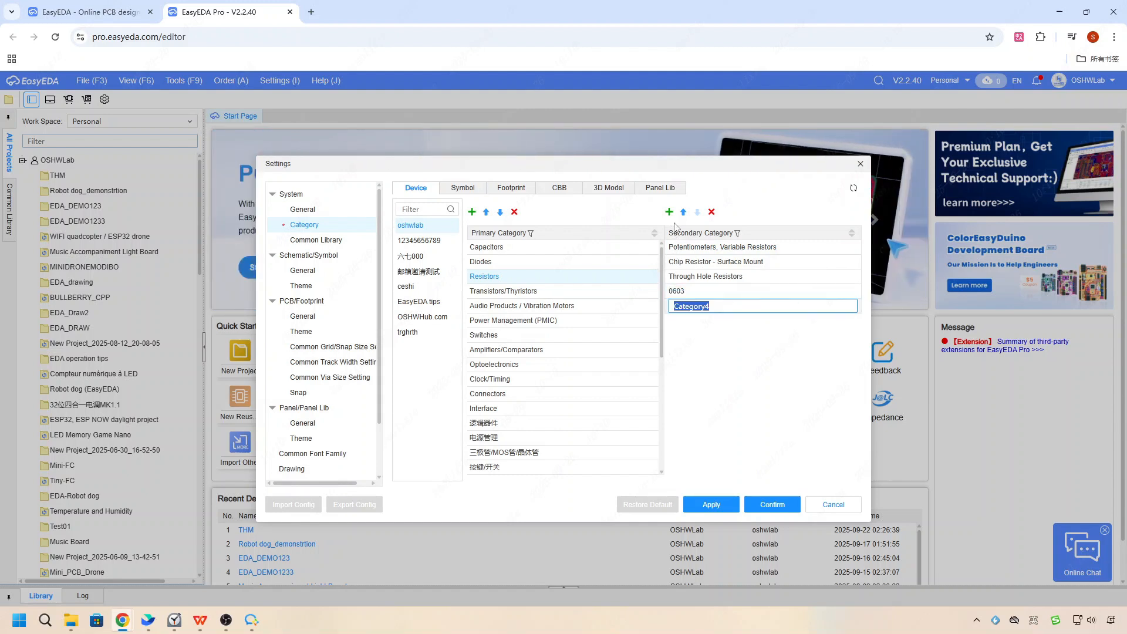
pyautogui.write('0805')
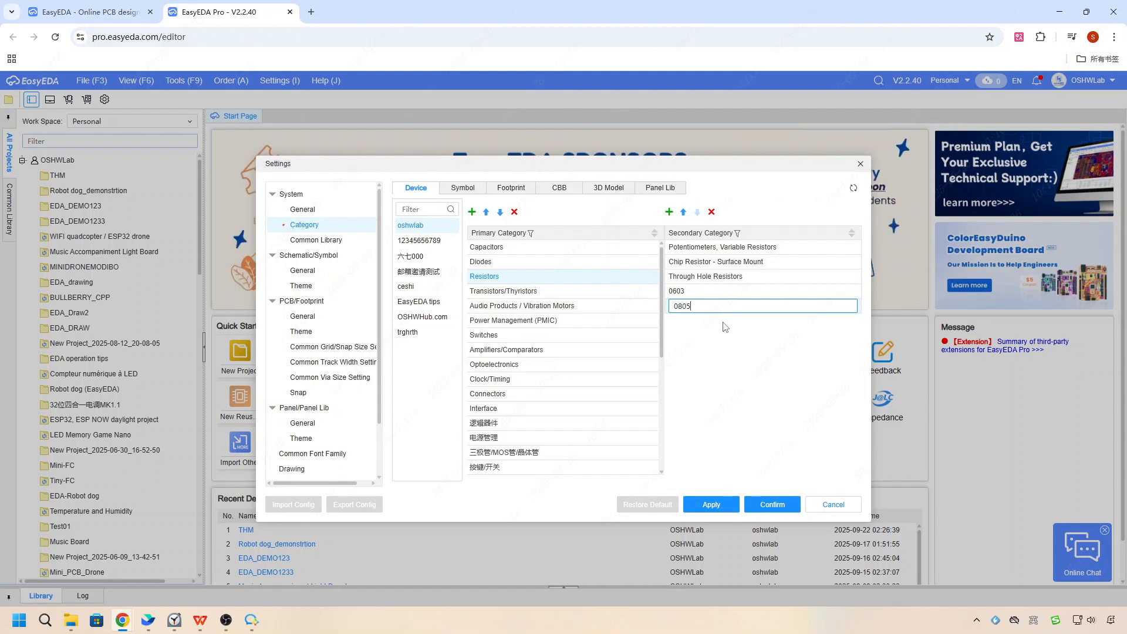
pyautogui.press('Return')
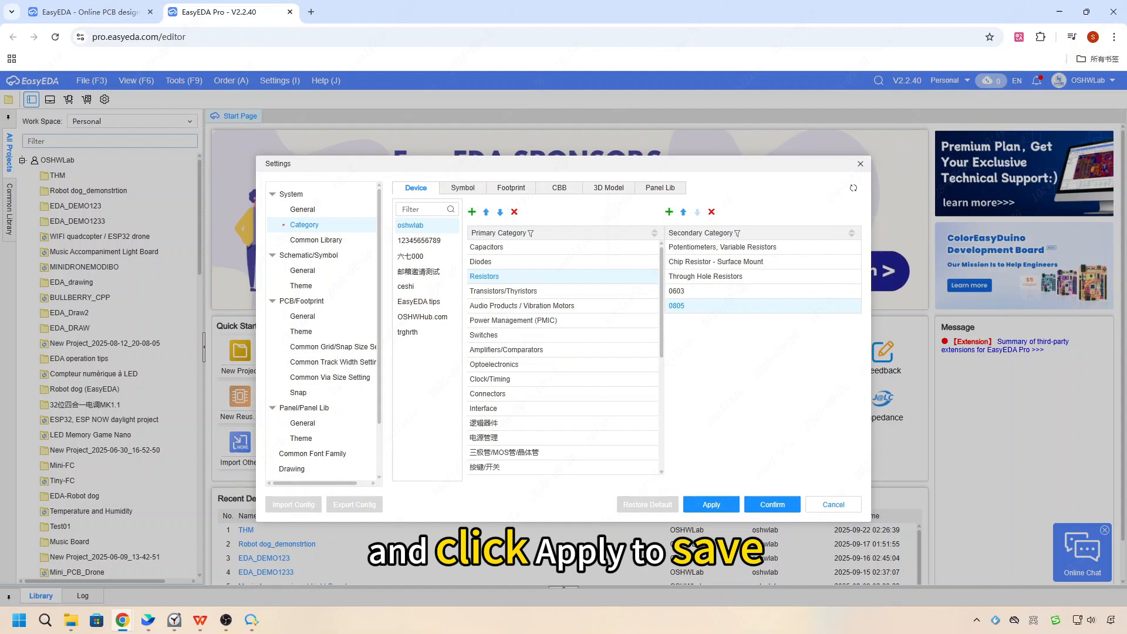
pyautogui.click(780, 506)
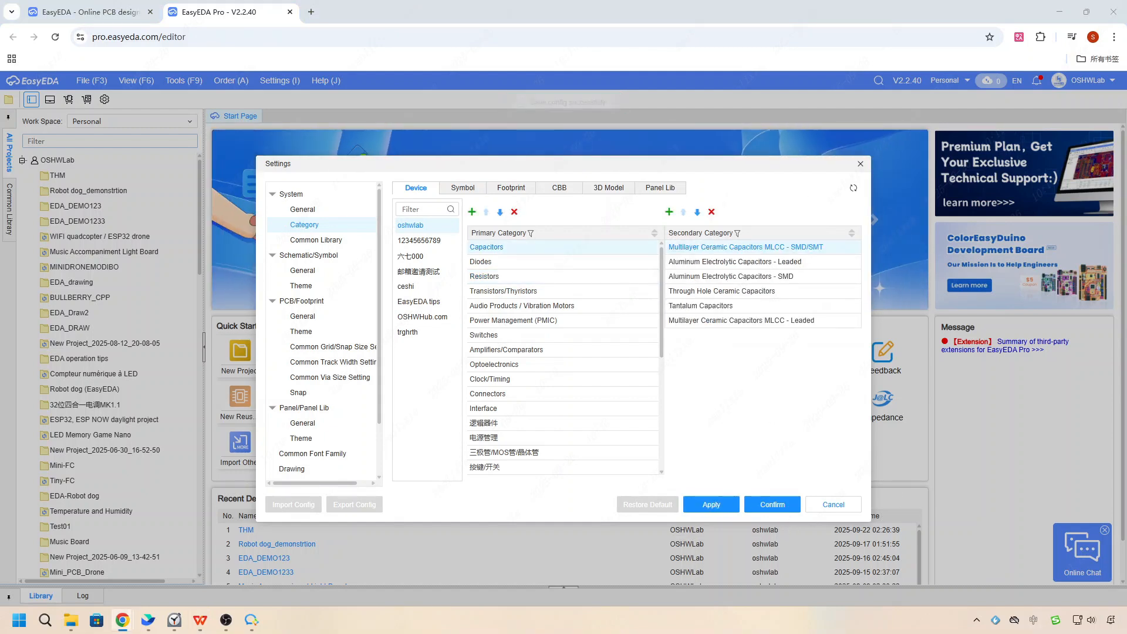
pyautogui.click(494, 276)
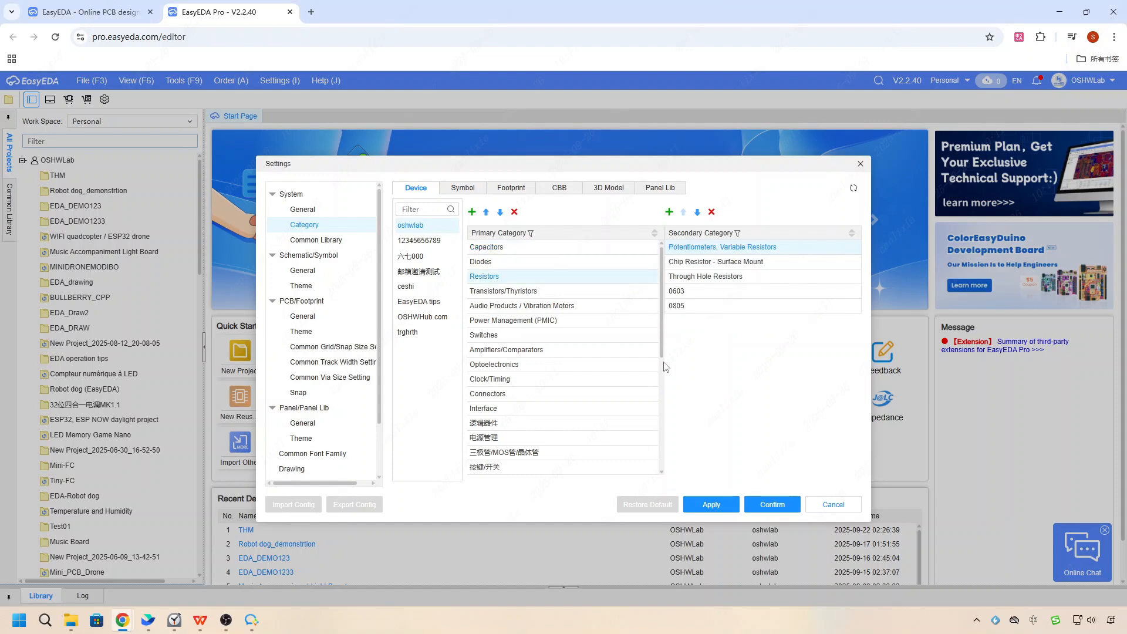
pyautogui.click(773, 505)
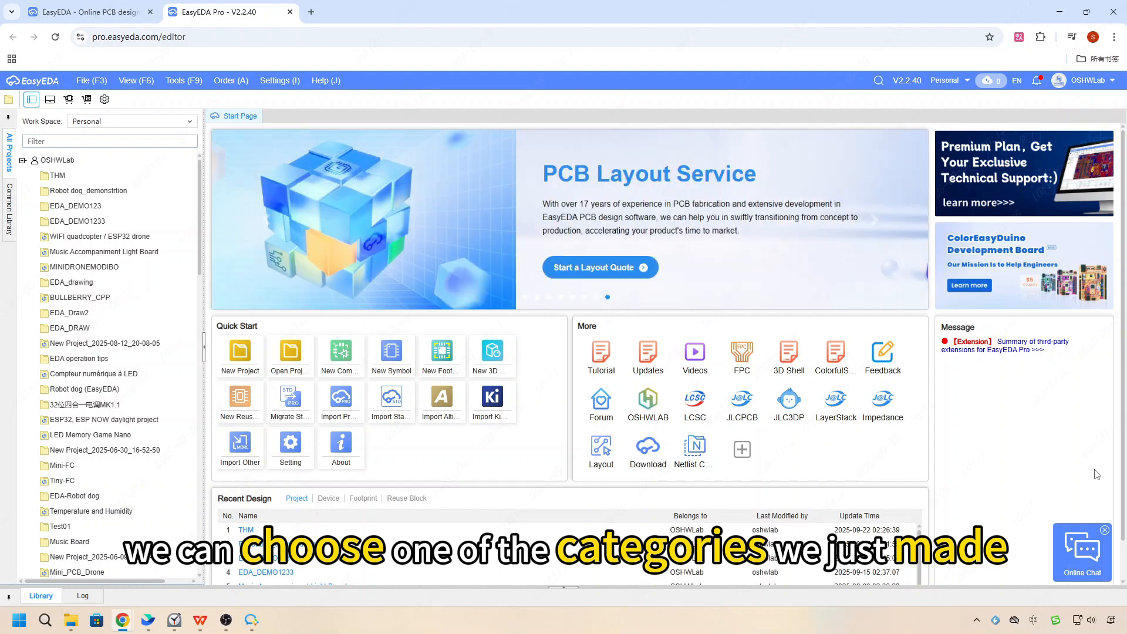
# Start a new component and assign it to the 0603 category under Resistors
pyautogui.click(342, 356)
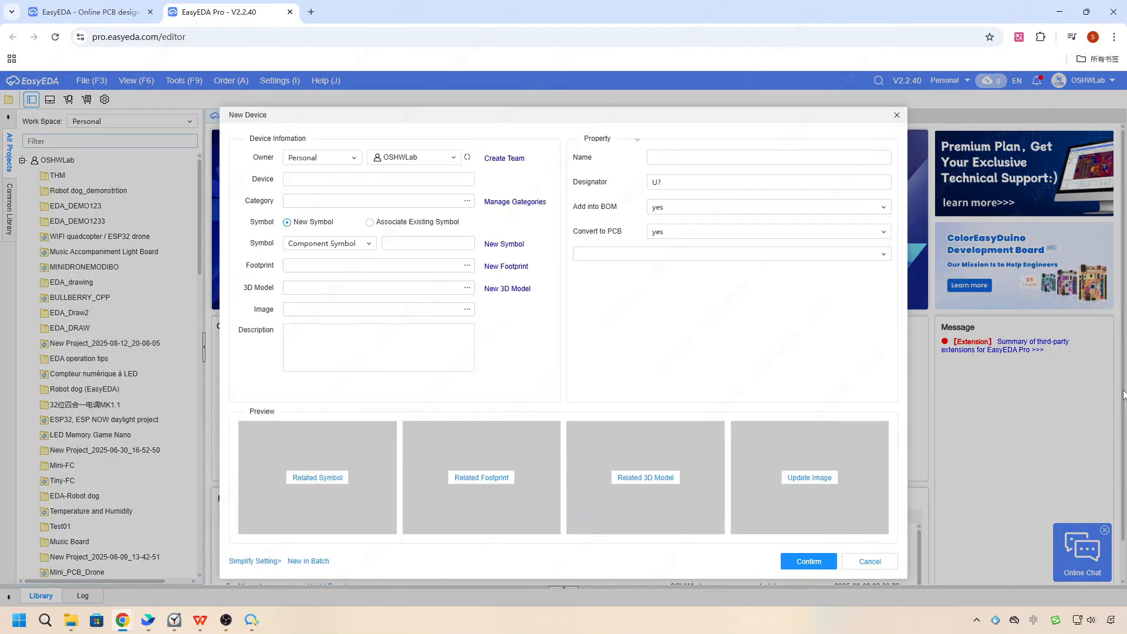
pyautogui.click(467, 200)
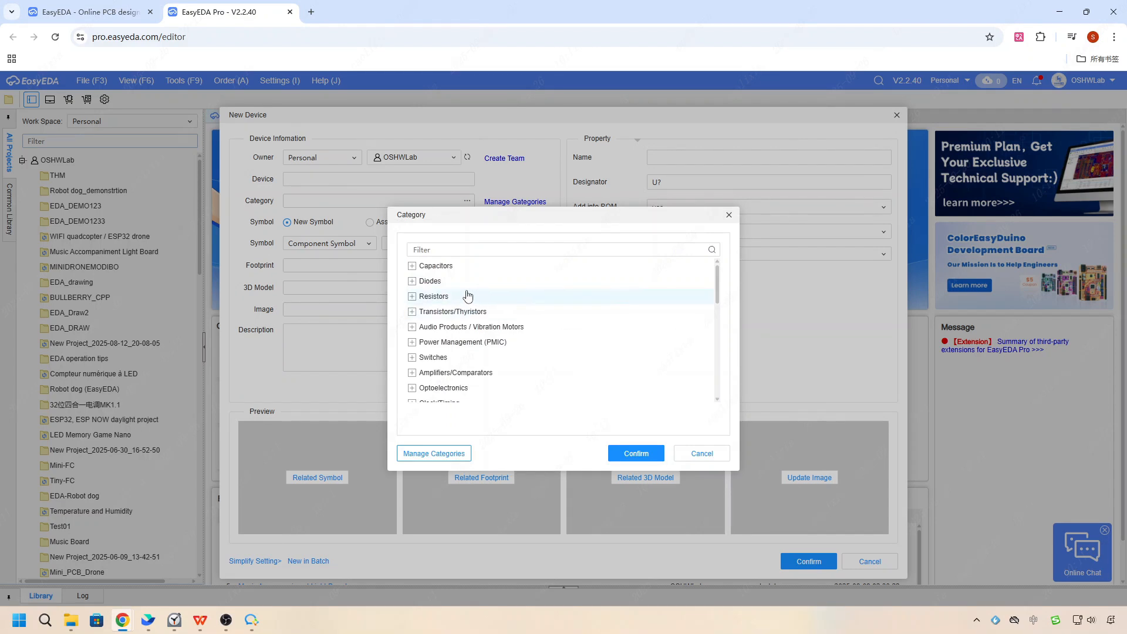
pyautogui.click(433, 296)
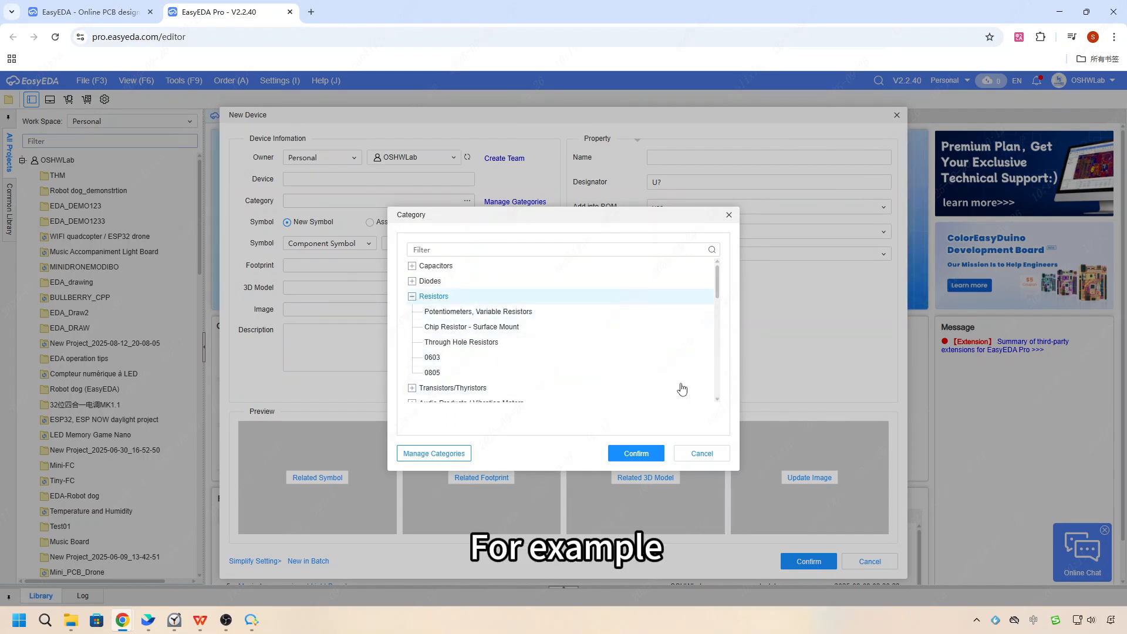
pyautogui.click(488, 361)
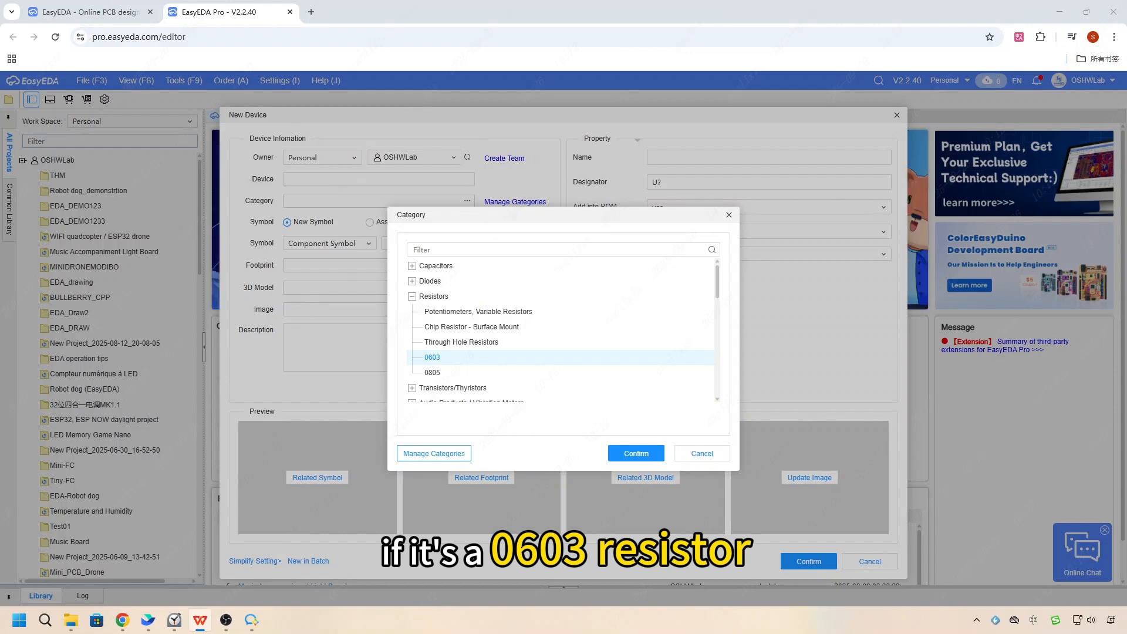
pyautogui.click(622, 451)
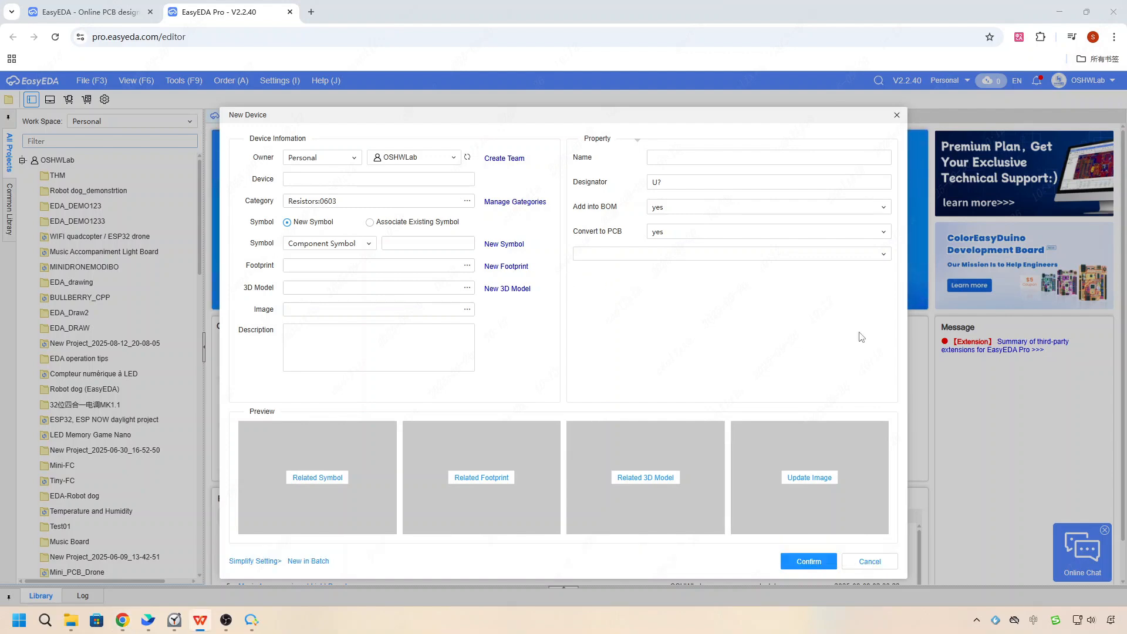
# Name the new device 1111 and create it, closing the extra account page in the browser
pyautogui.click(514, 202)
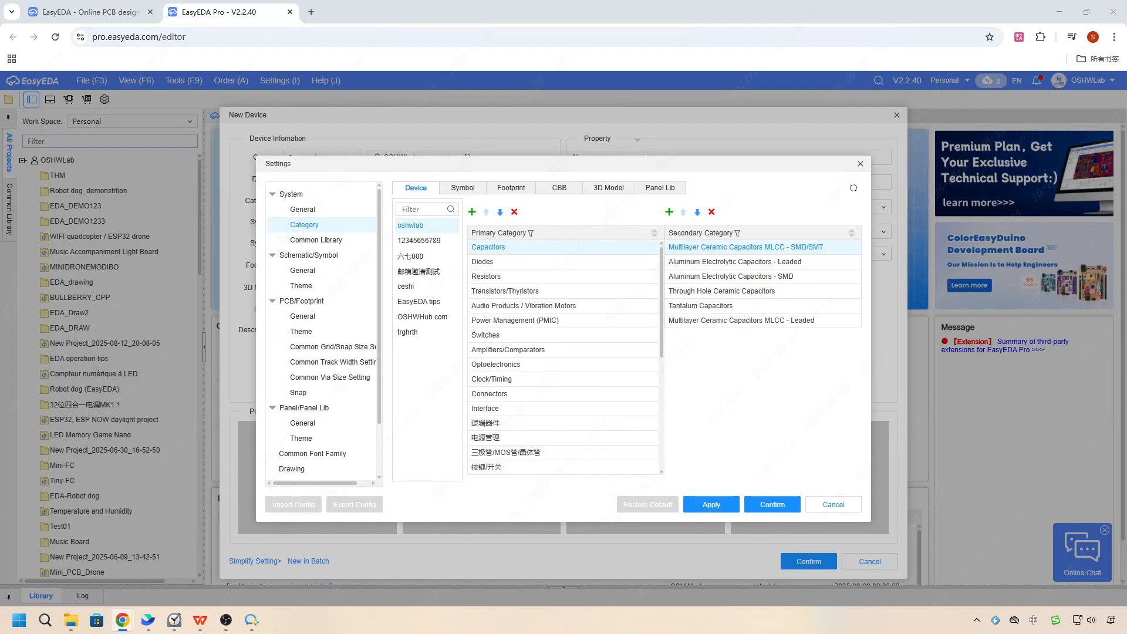
pyautogui.click(845, 504)
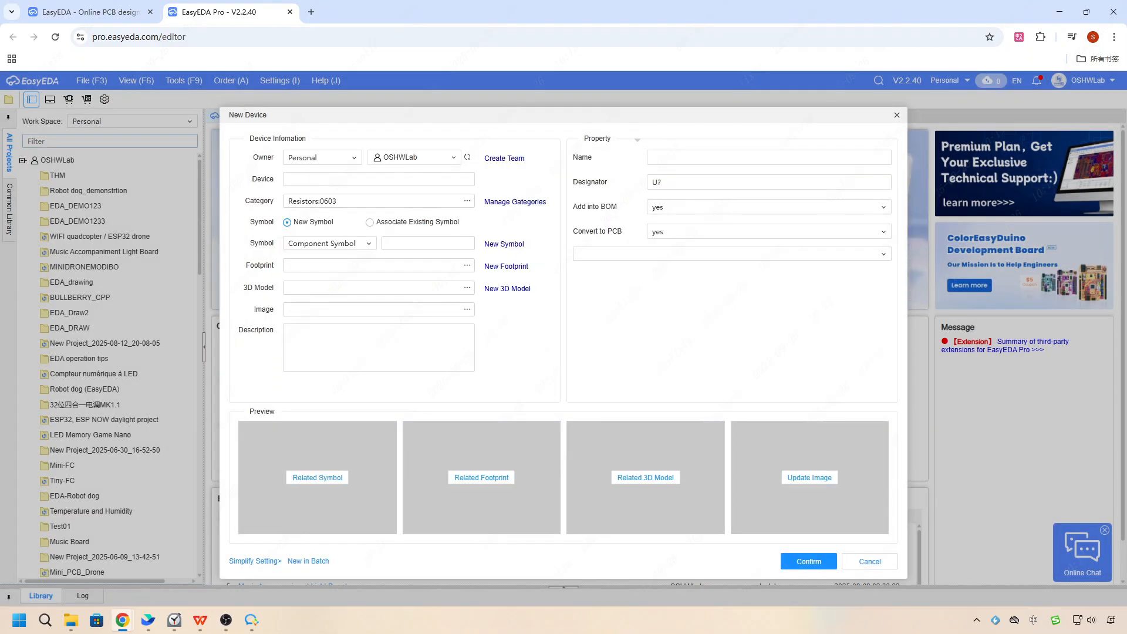
pyautogui.click(364, 178)
pyautogui.write('1111')
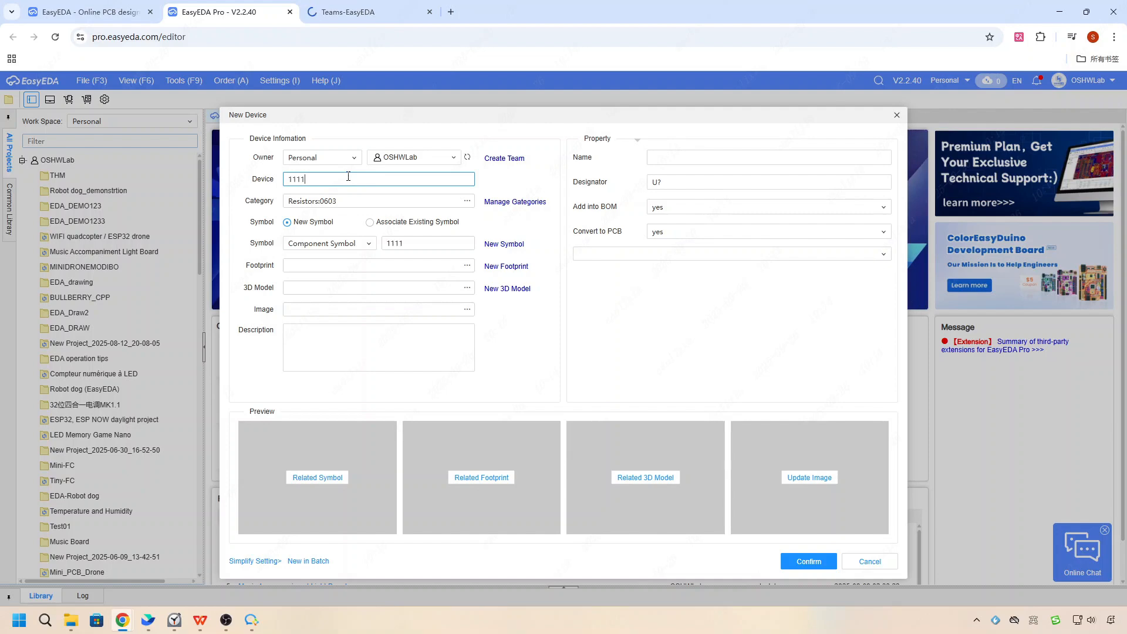
pyautogui.click(808, 561)
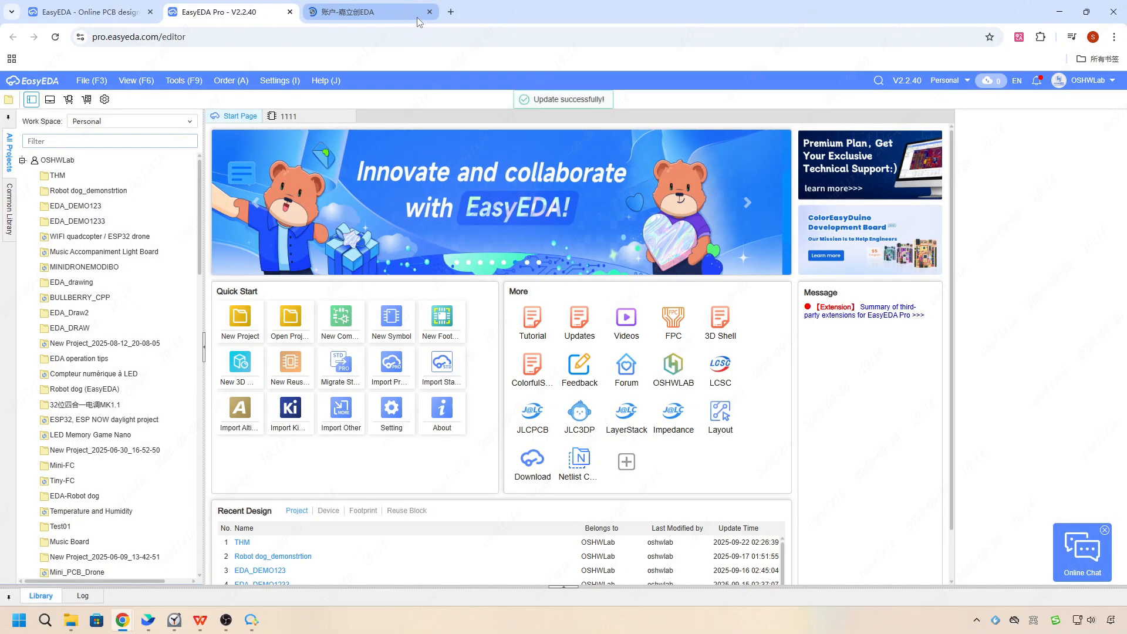
pyautogui.click(429, 12)
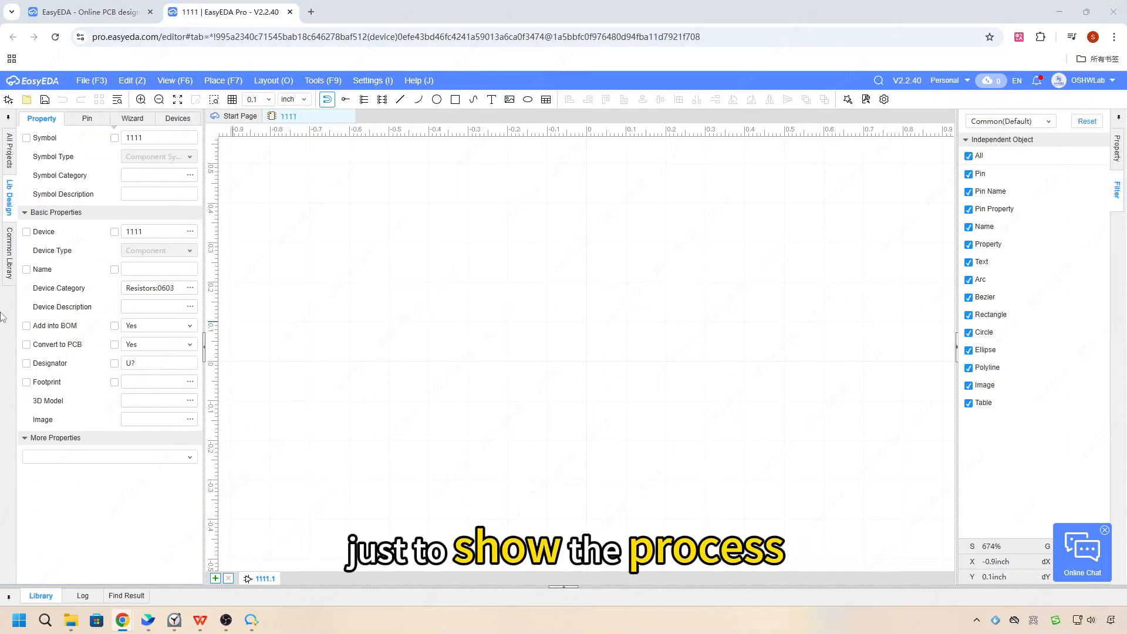
# Draw a closed rectangular polyline about 0.3 by 0.1 inch as the resistor symbol's body
pyautogui.click(400, 99)
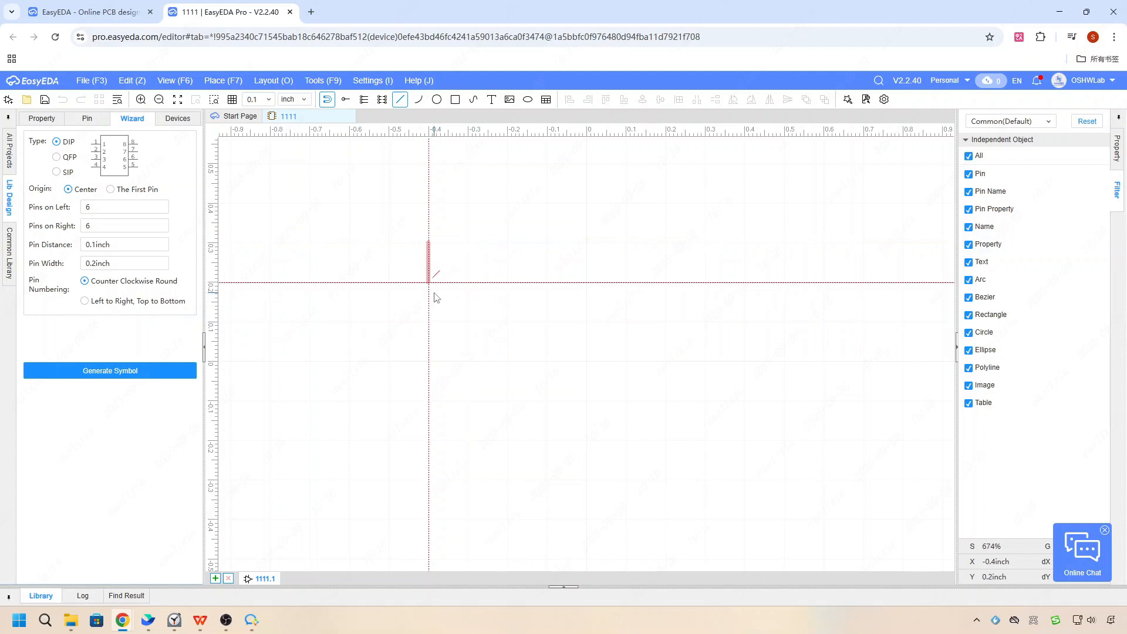
pyautogui.click(428, 282)
pyautogui.click(547, 282)
pyautogui.click(547, 241)
pyautogui.click(429, 241)
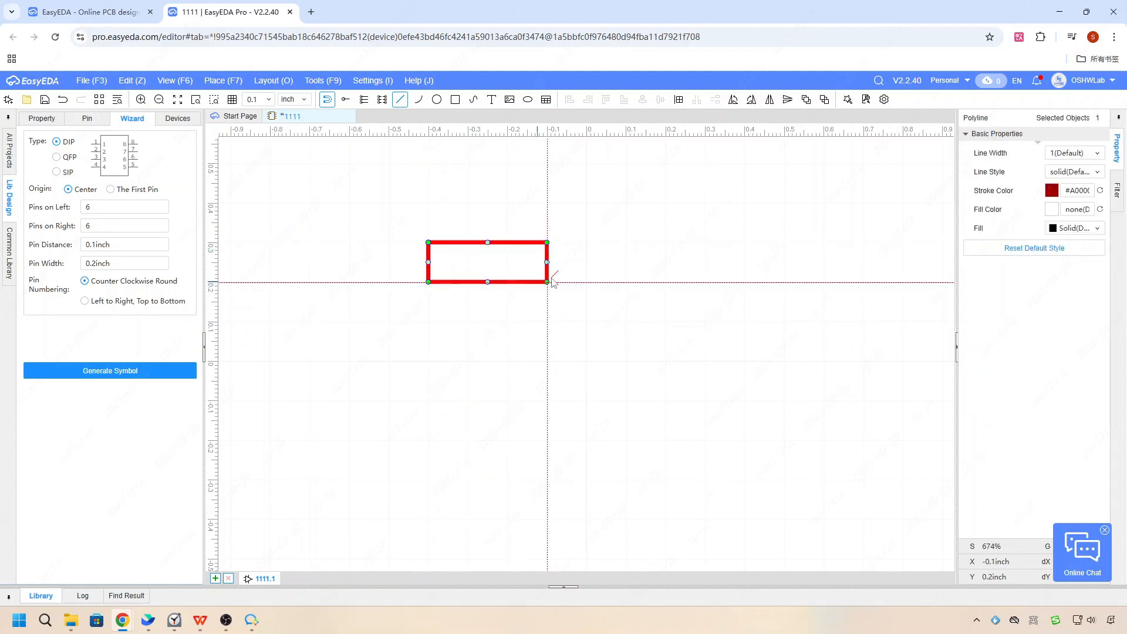
# Set the grid size to 0.01 inch and place pins 1 and 2 centered on the body's left and right edges
pyautogui.click(346, 99)
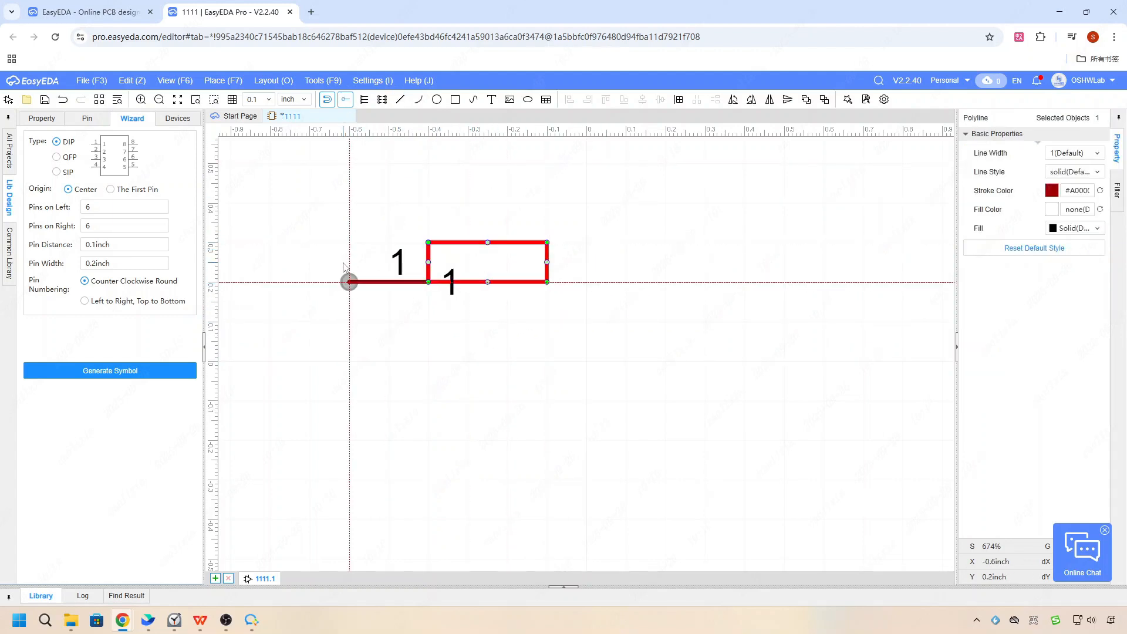
pyautogui.click(259, 99)
pyautogui.click(256, 156)
pyautogui.click(351, 262)
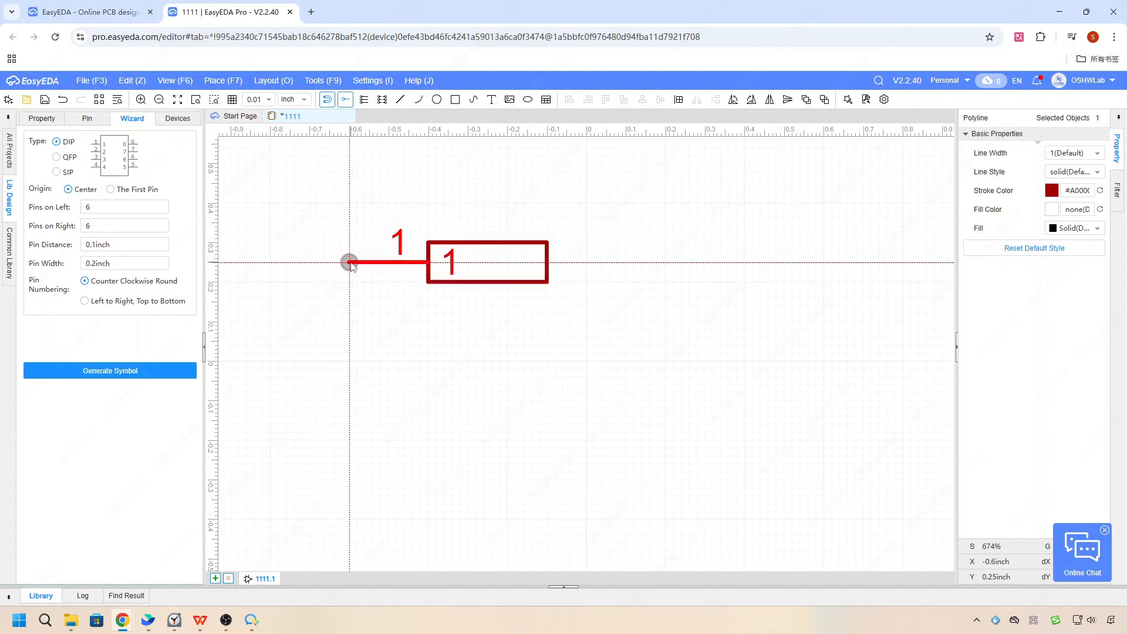
pyautogui.click(625, 259)
pyautogui.press('Escape')
# Hide the pin names and show the pin numbers on both pins of the symbol
pyautogui.scroll(-4, 546, 334)
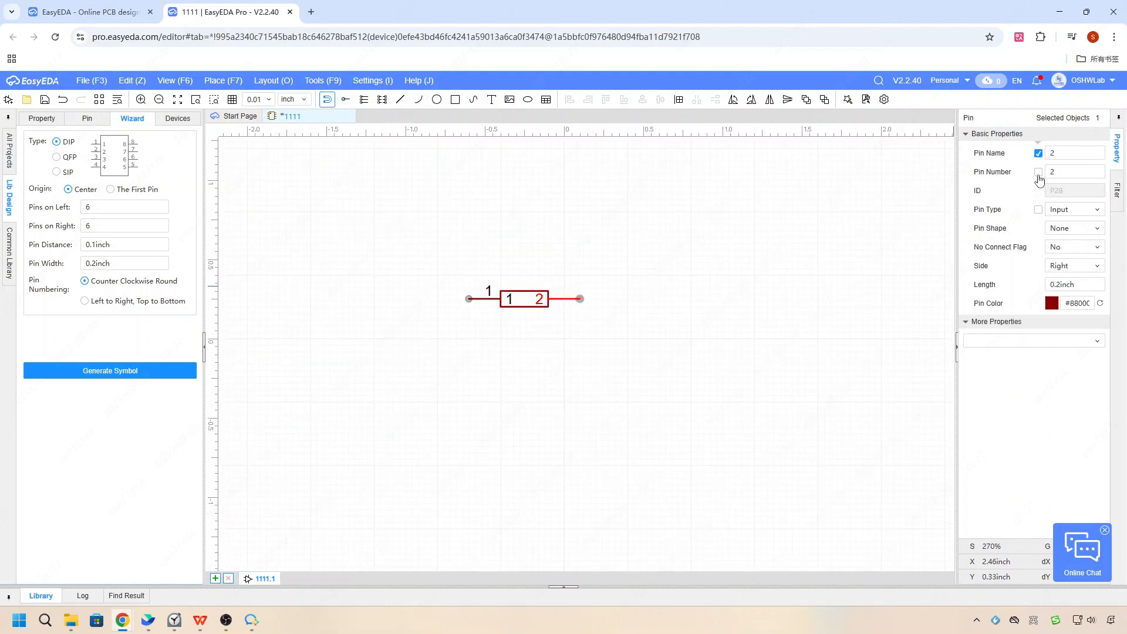
pyautogui.click(1038, 154)
pyautogui.click(1038, 172)
pyautogui.click(497, 299)
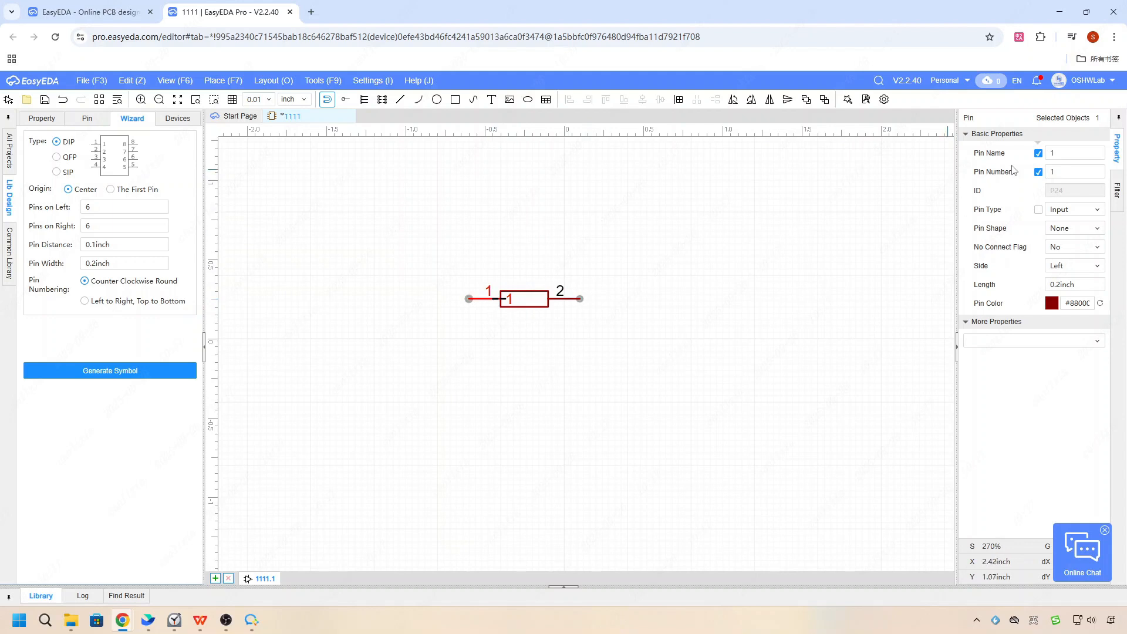
pyautogui.click(1038, 173)
pyautogui.click(1038, 154)
pyautogui.click(1038, 173)
pyautogui.click(845, 478)
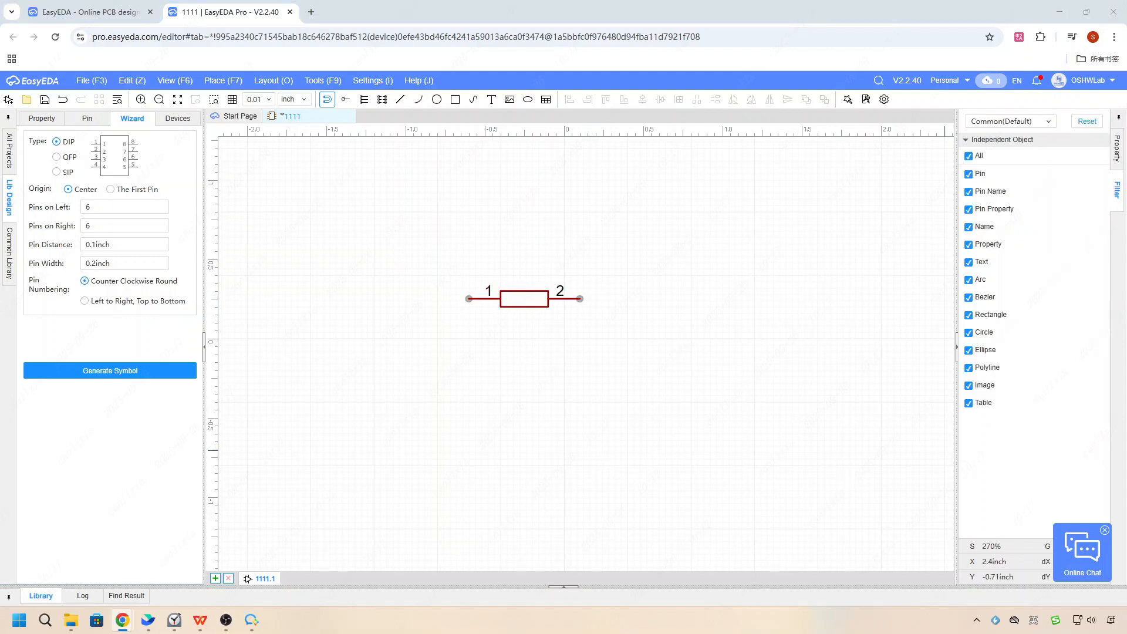
# Save the resistor symbol and switch to the EasyEDA website's home page
pyautogui.scroll(-2, 585, 324)
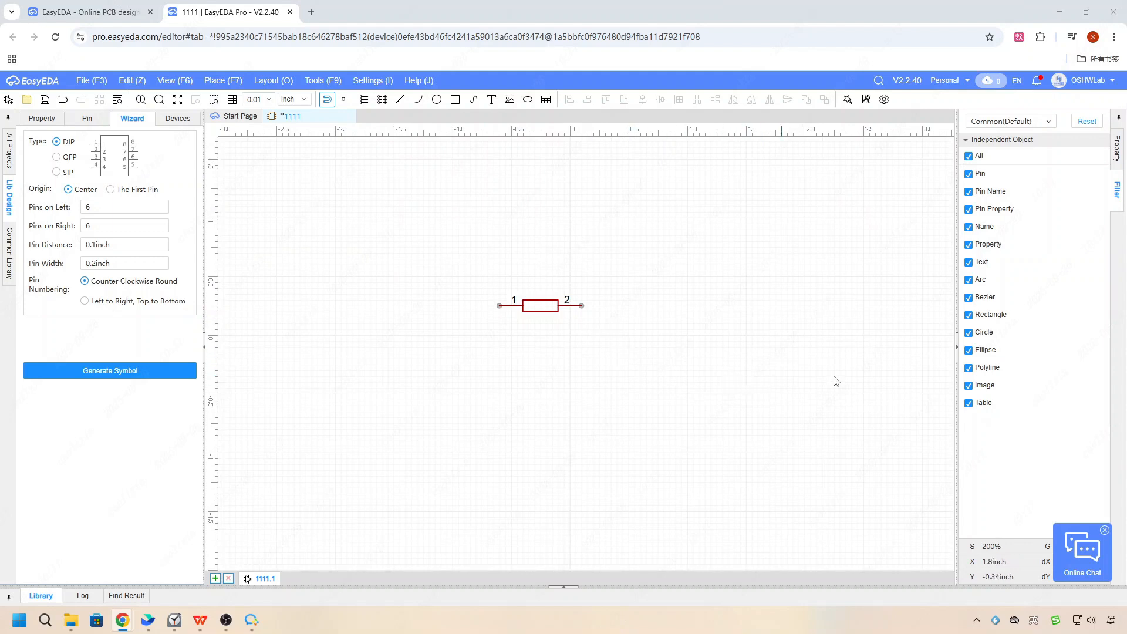
pyautogui.hotkey('ctrl', 's')
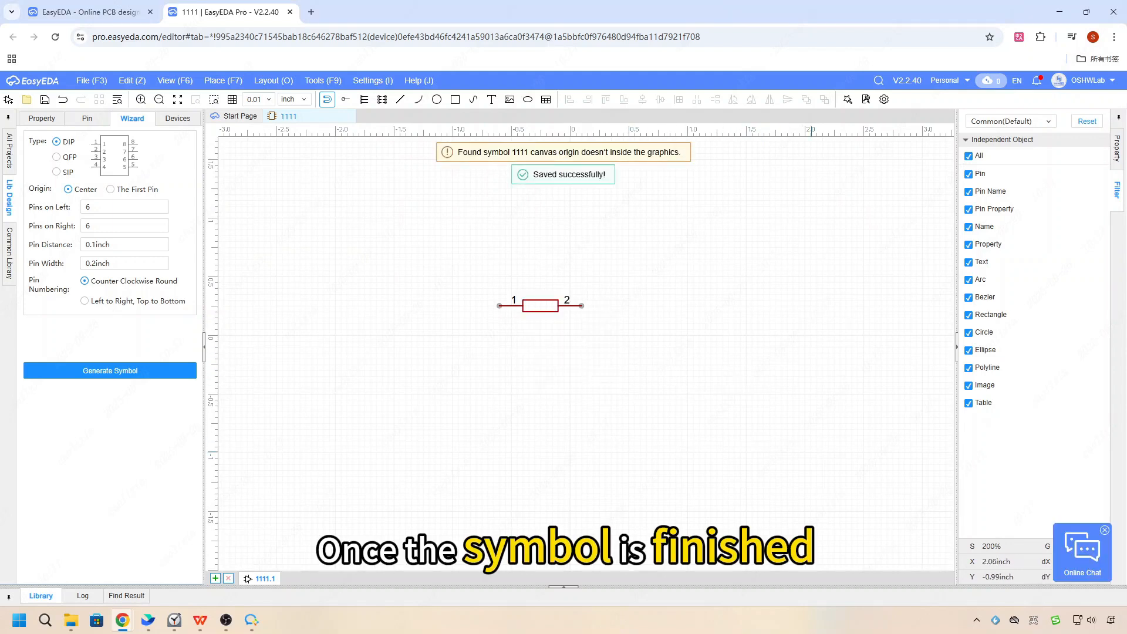
pyautogui.click(89, 12)
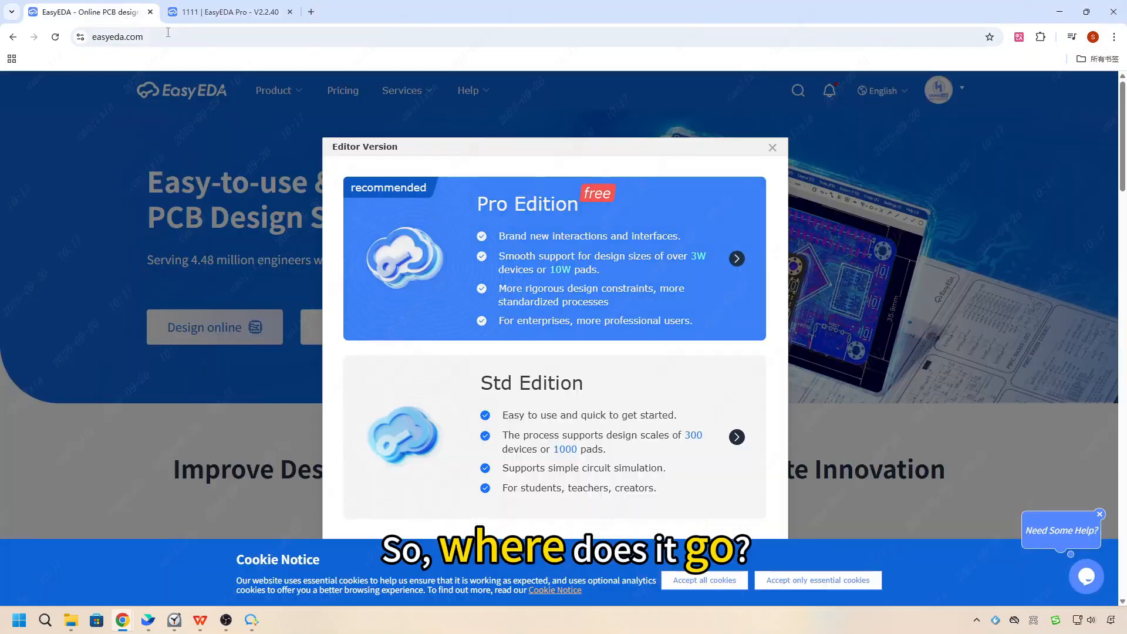
# Switch to the EasyEDA Pro editor and list the personal library's devices in the Resistors category
pyautogui.click(232, 12)
pyautogui.click(5, 147)
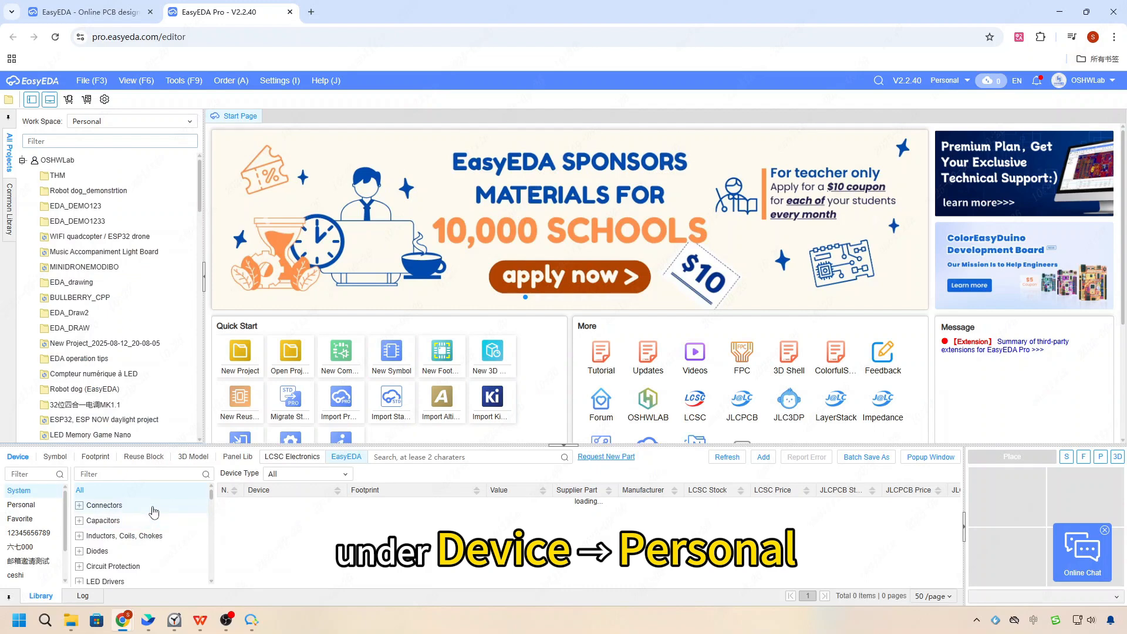
pyautogui.click(23, 504)
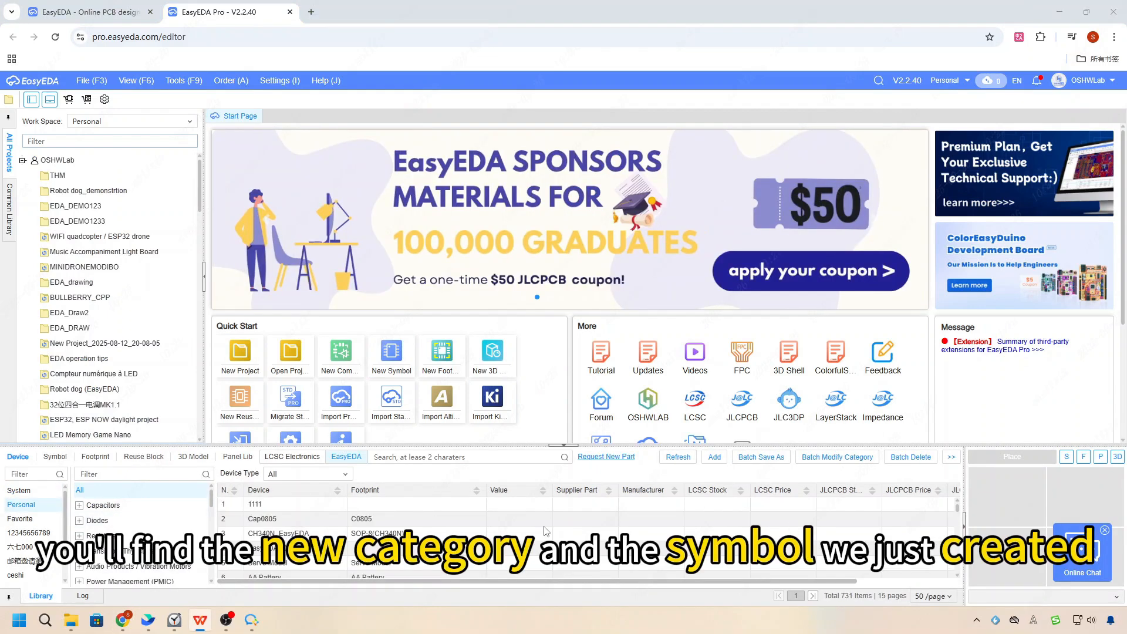
pyautogui.click(129, 538)
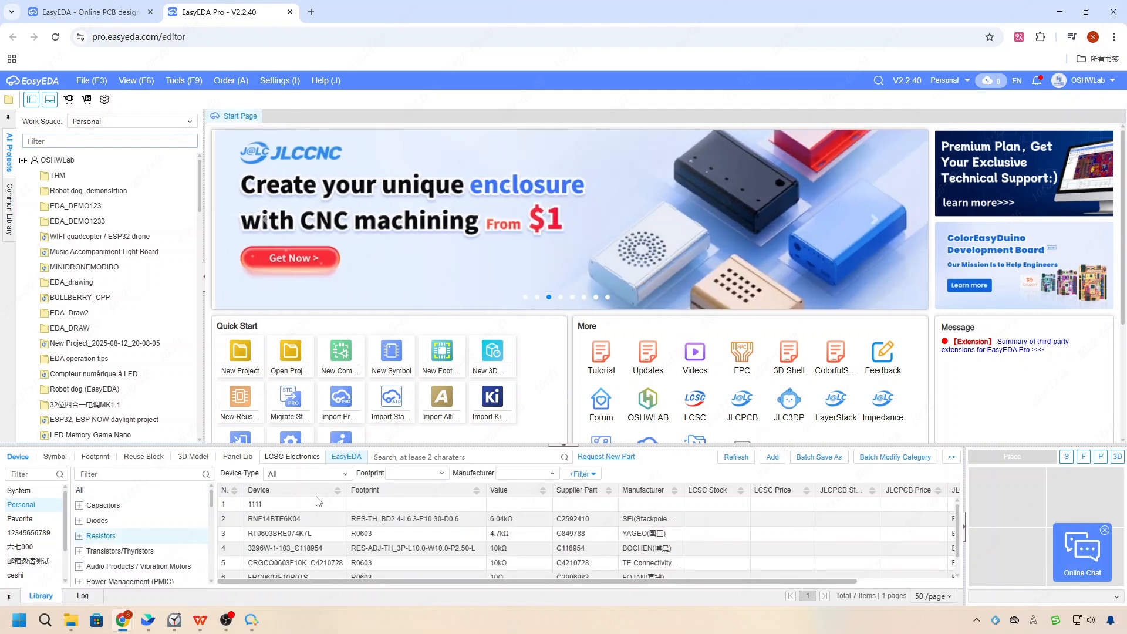
# Select device 1111 in the personal library and open its symbol for editing
pyautogui.click(317, 503)
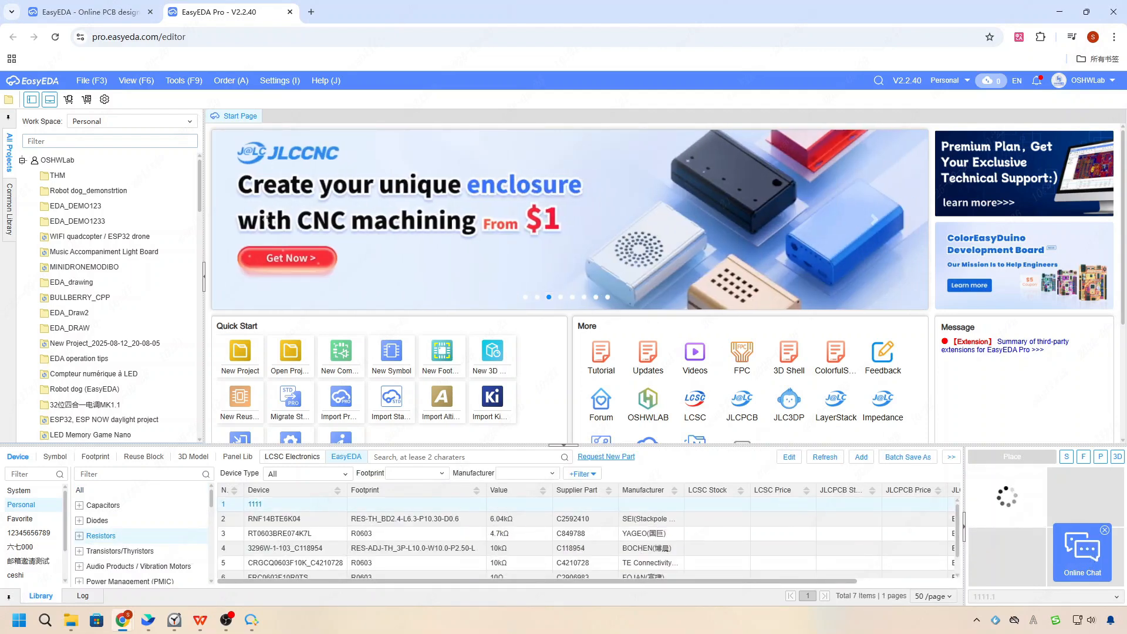
pyautogui.rightClick(304, 507)
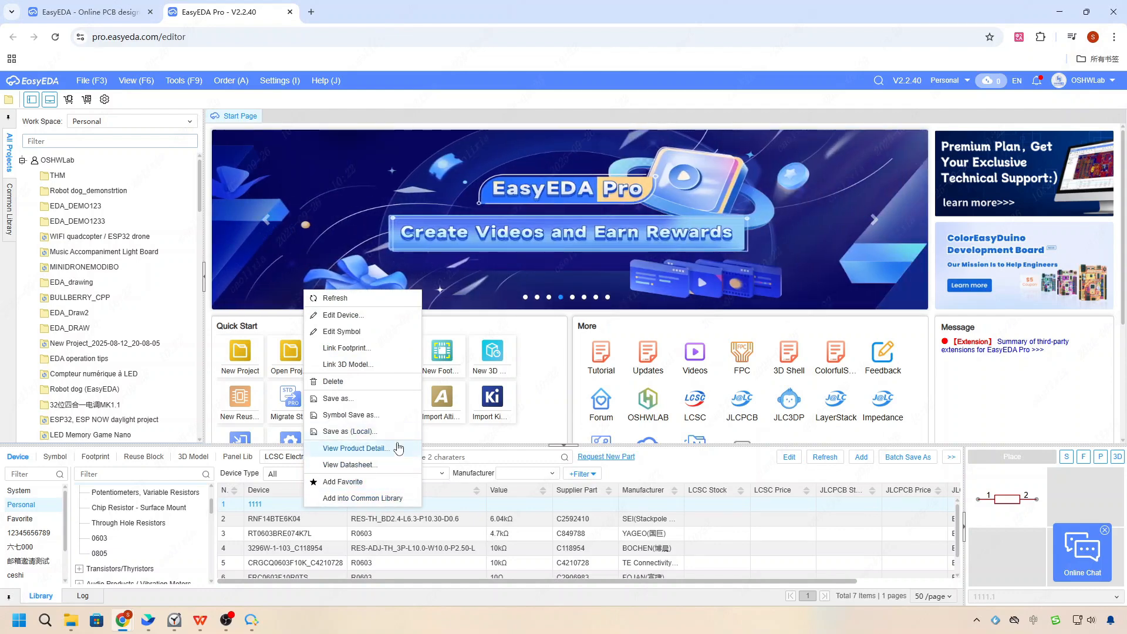
pyautogui.click(351, 331)
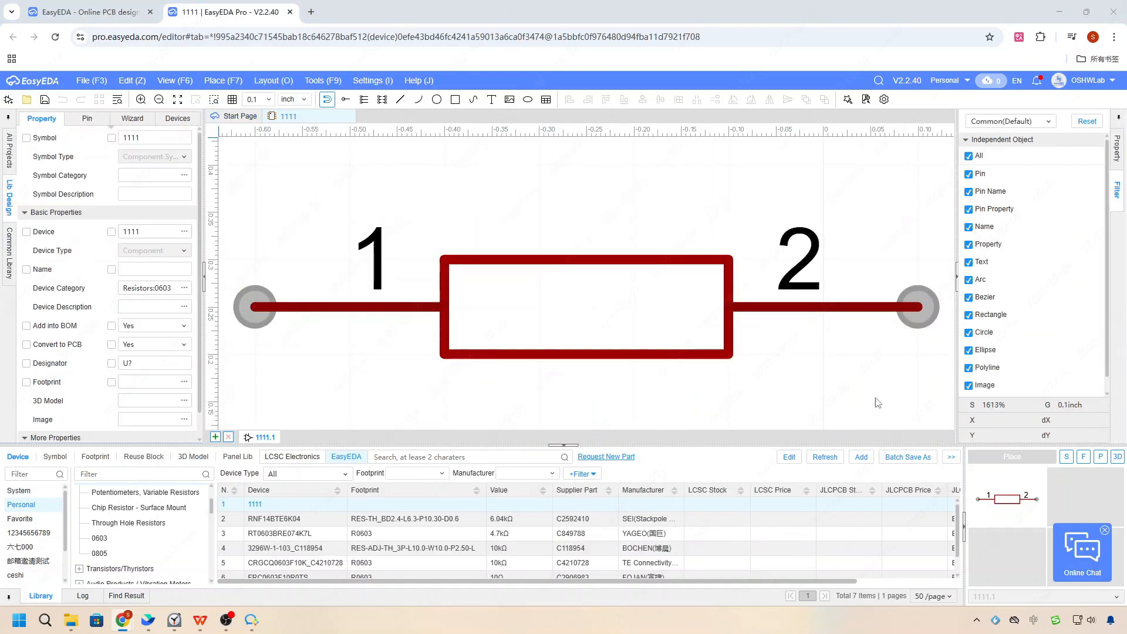
# Edit device 1111 in the library to change its category to Resistors:0805 and confirm the update
pyautogui.rightClick(321, 508)
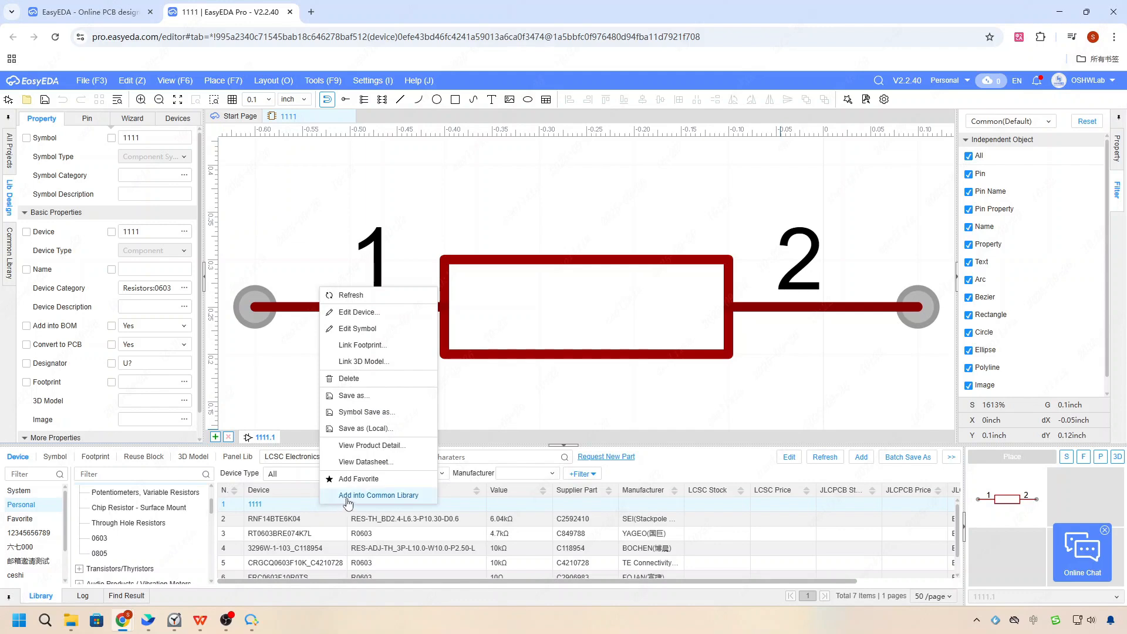
pyautogui.rightClick(401, 504)
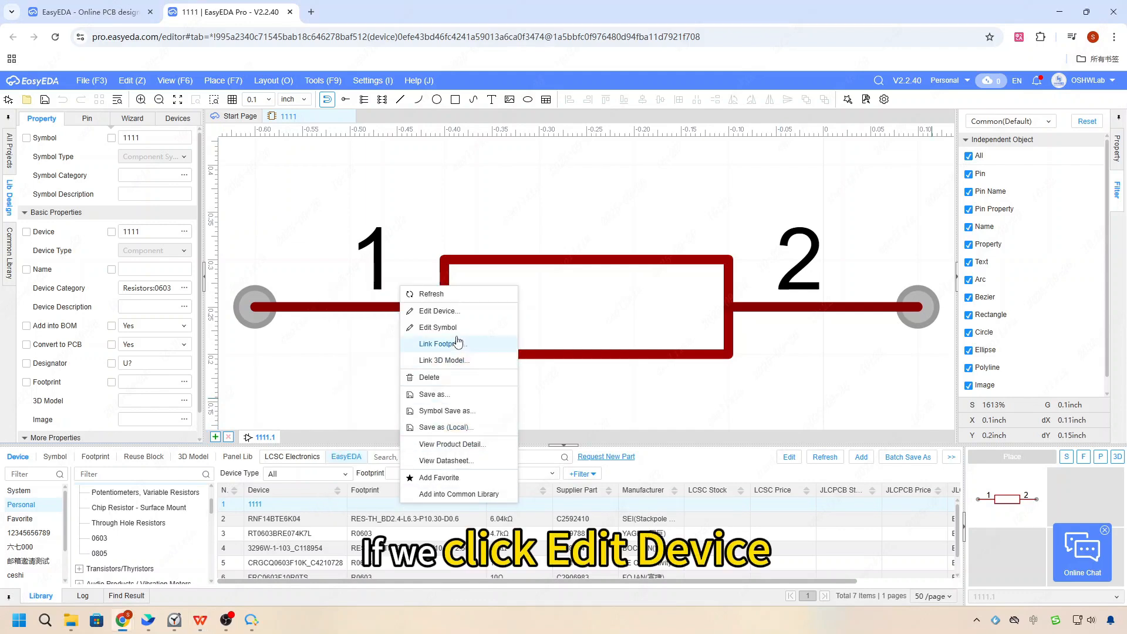
pyautogui.click(437, 311)
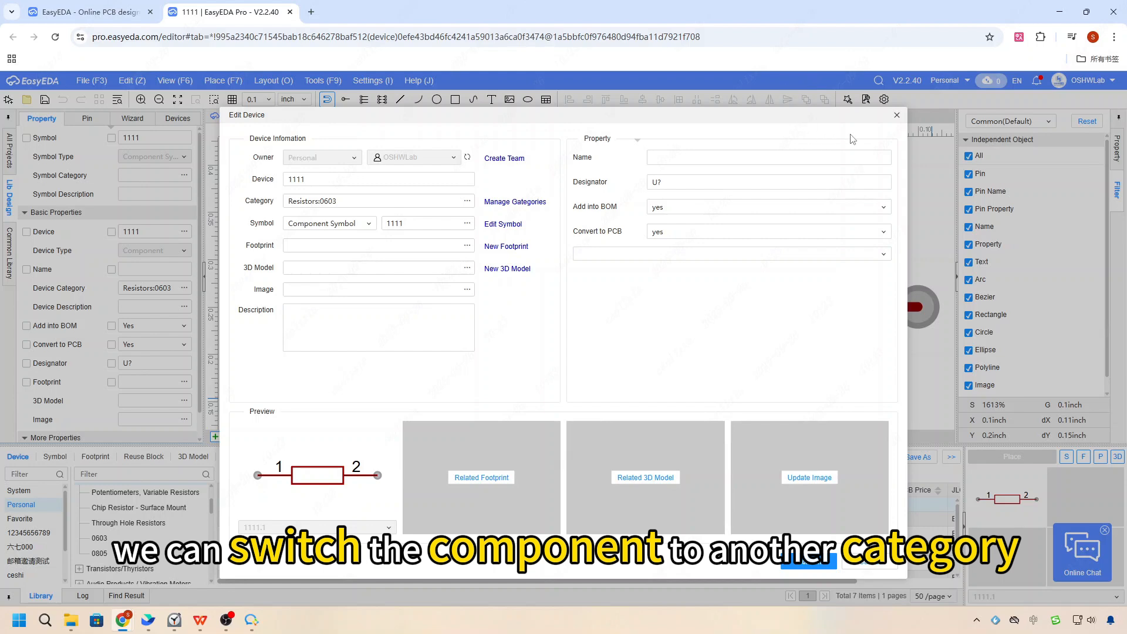
pyautogui.click(467, 201)
pyautogui.click(444, 373)
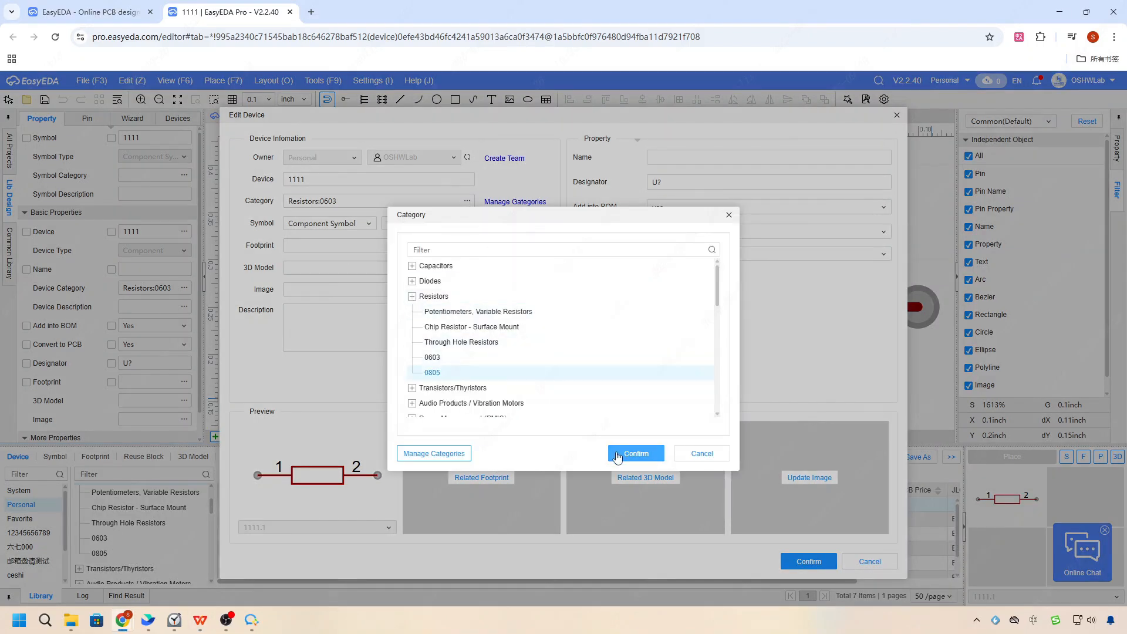
pyautogui.click(636, 453)
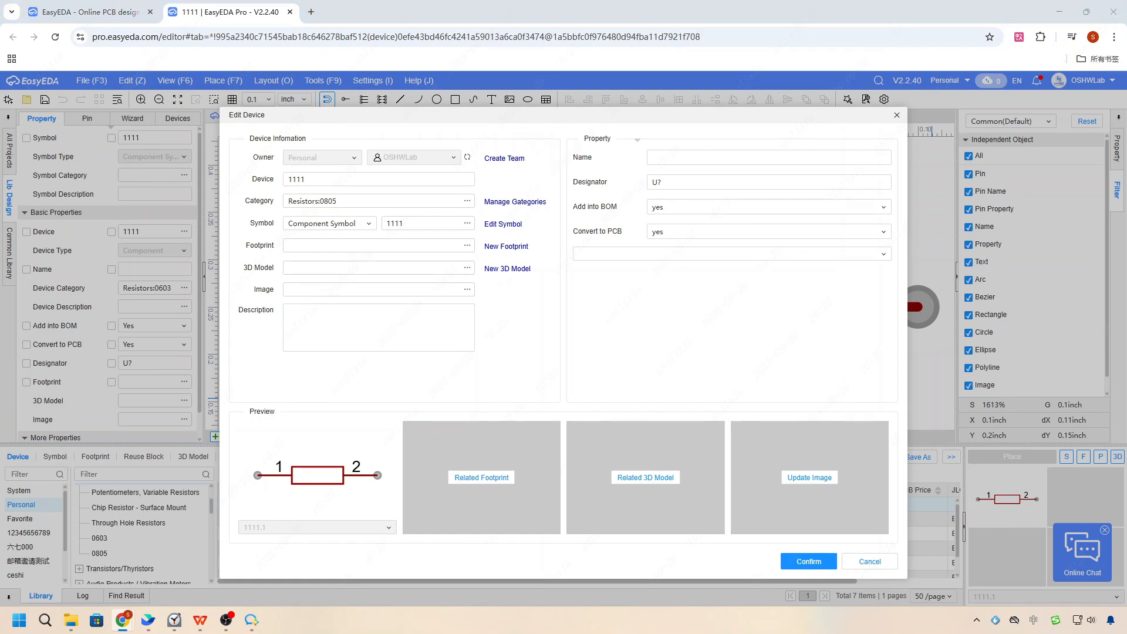
pyautogui.click(808, 561)
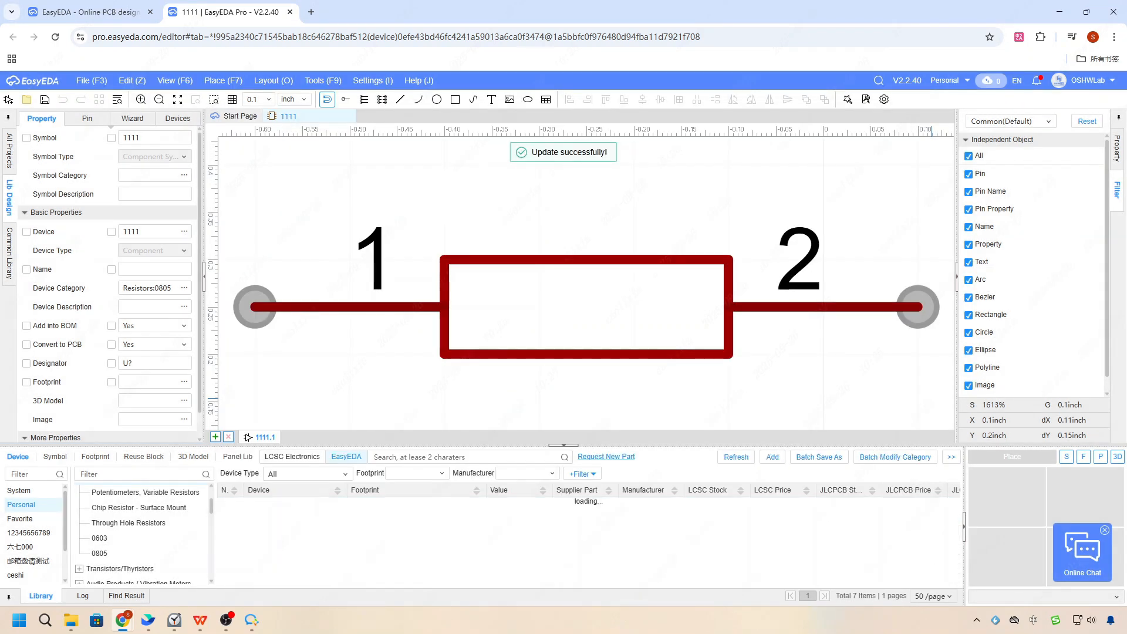
# List the devices filed under the 0805 resistor category and refresh the library's category tree
pyautogui.click(100, 552)
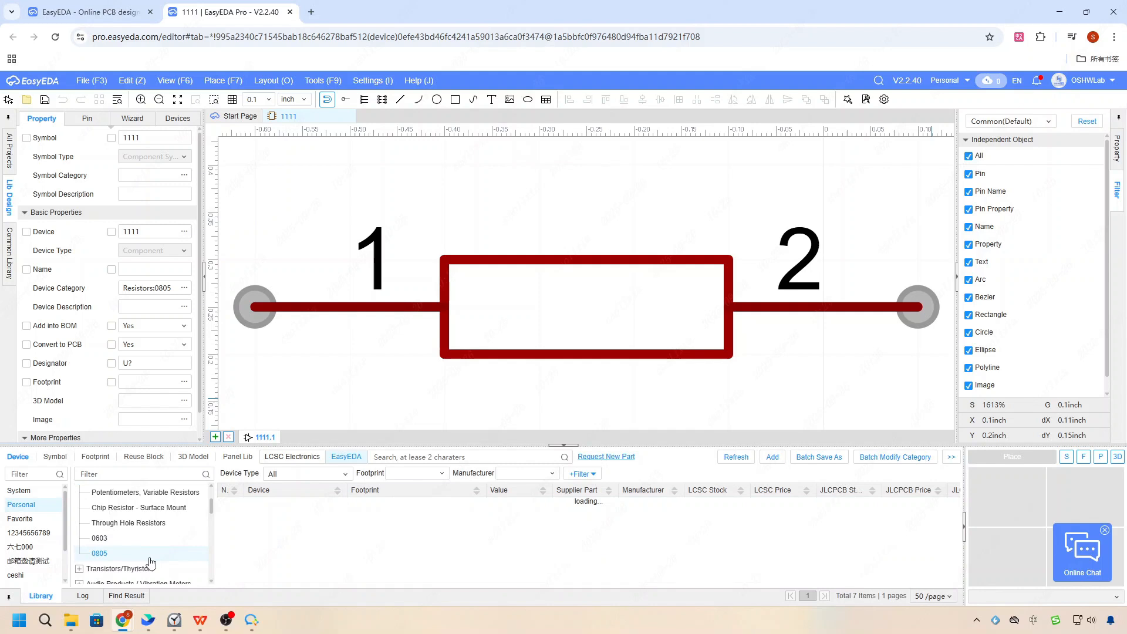
pyautogui.rightClick(165, 524)
pyautogui.click(190, 531)
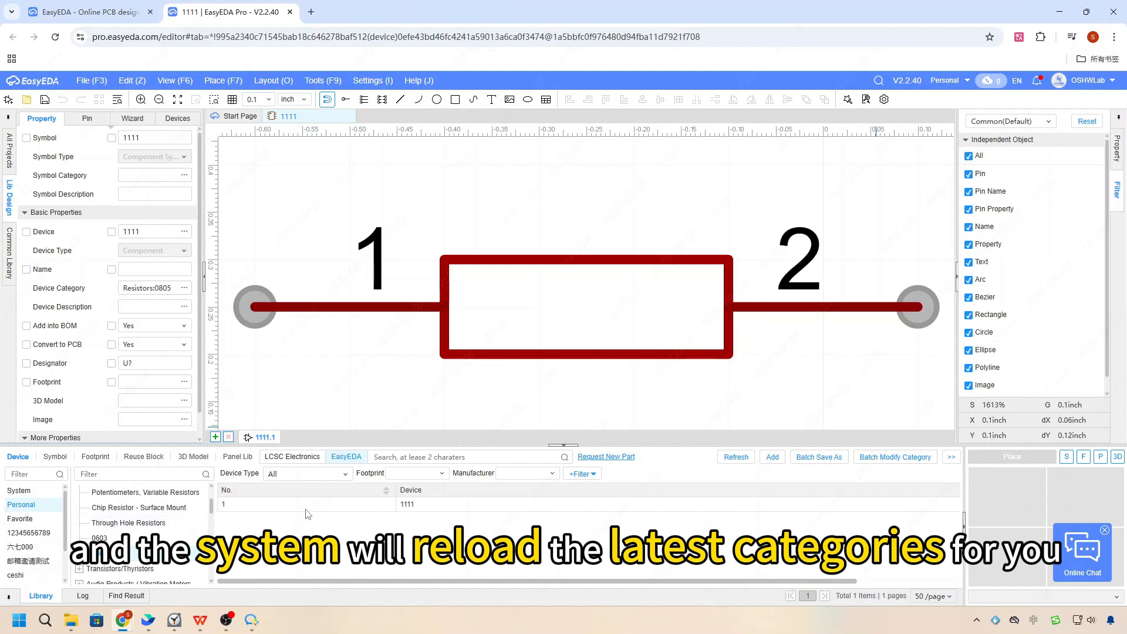